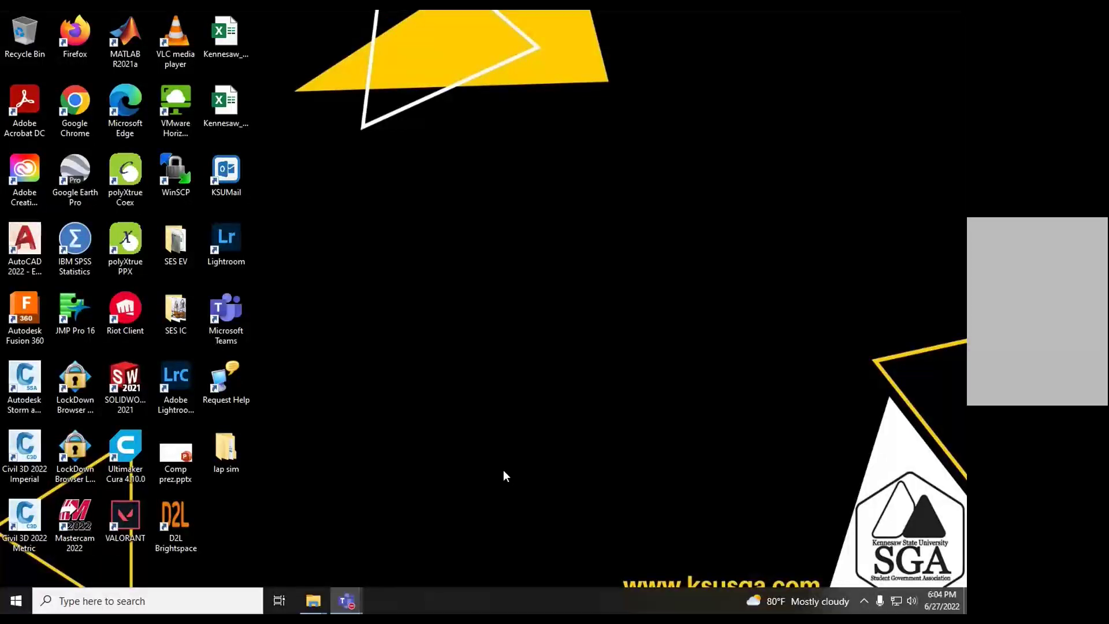
Step: Open the lap sim desktop folder and then its OptimumLap Setup subfolder
double_click(225, 448)
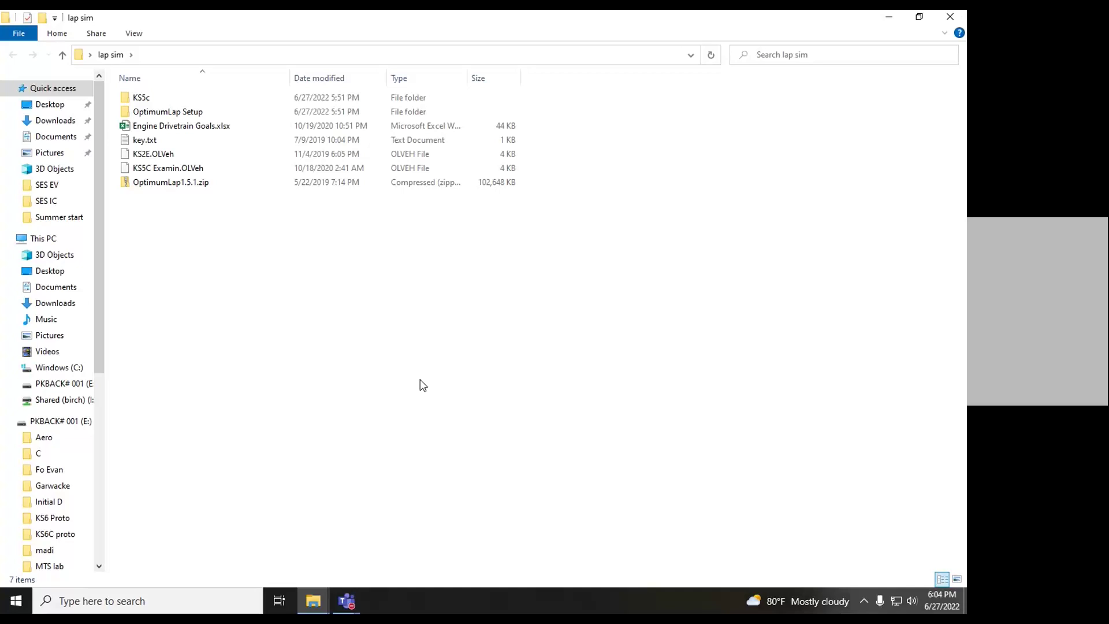
double_click(208, 114)
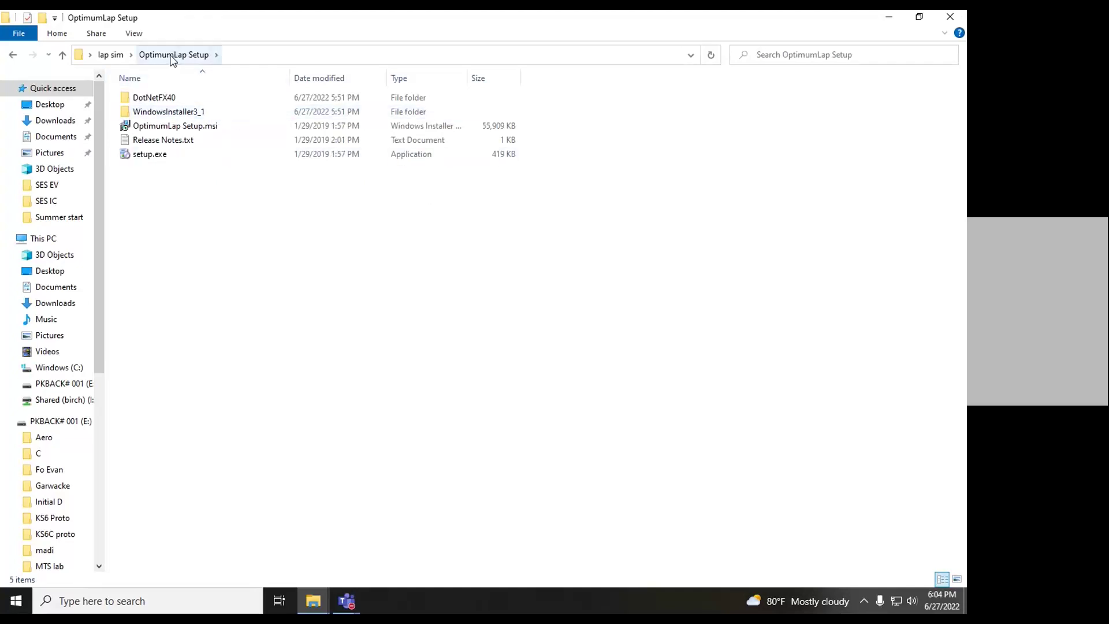
Step: Run OptimumLap Setup.msi for 'Just me' in the default folder and finish installing
double_click(217, 127)
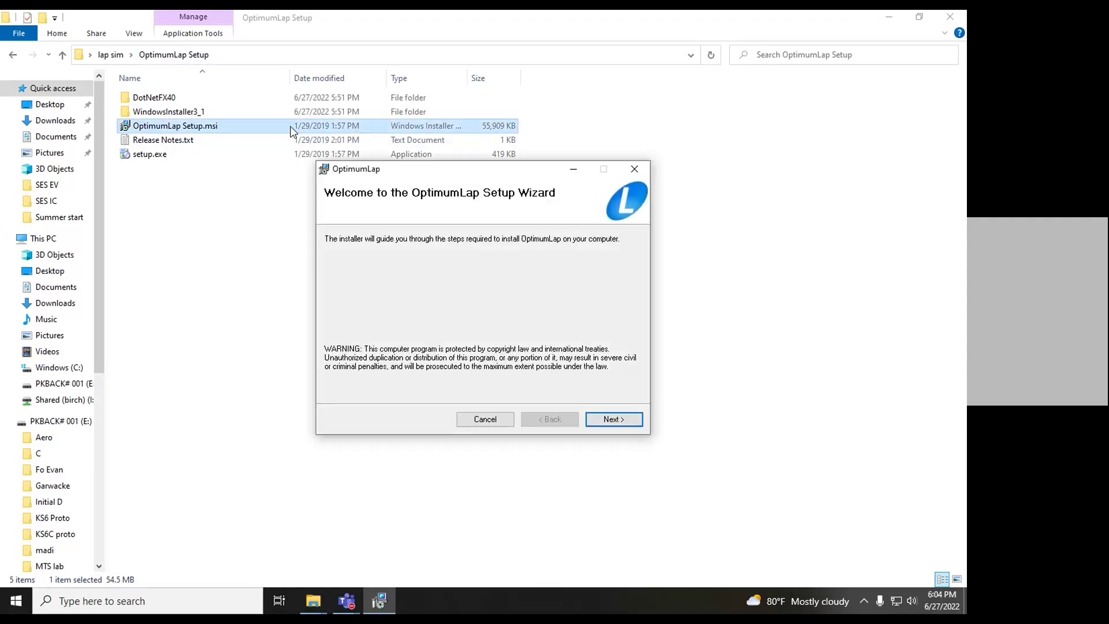
click(612, 420)
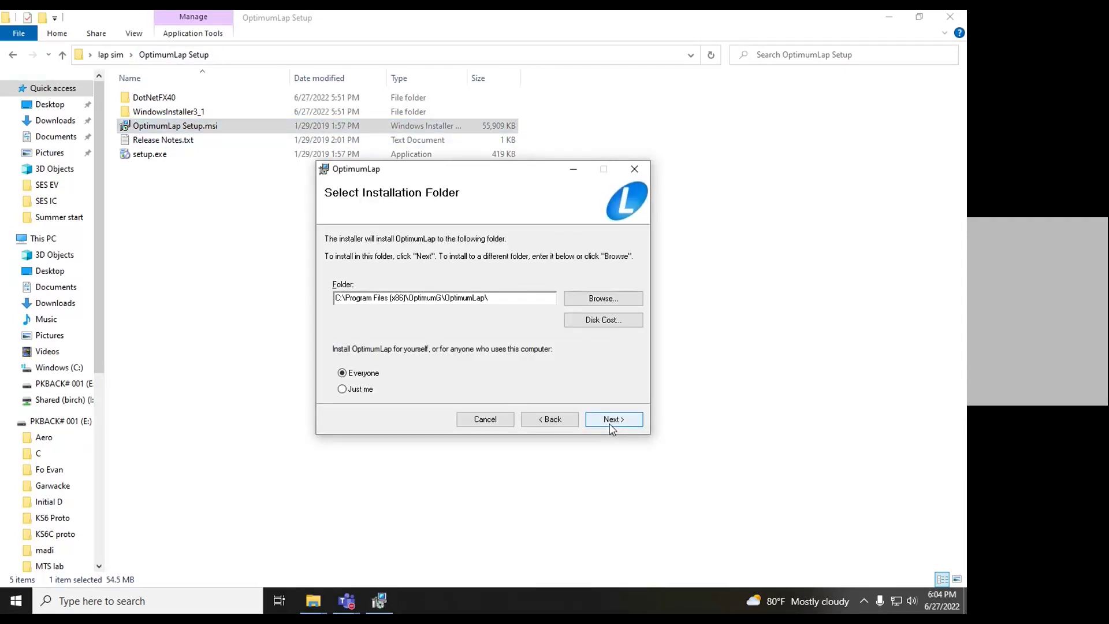
click(378, 390)
click(601, 420)
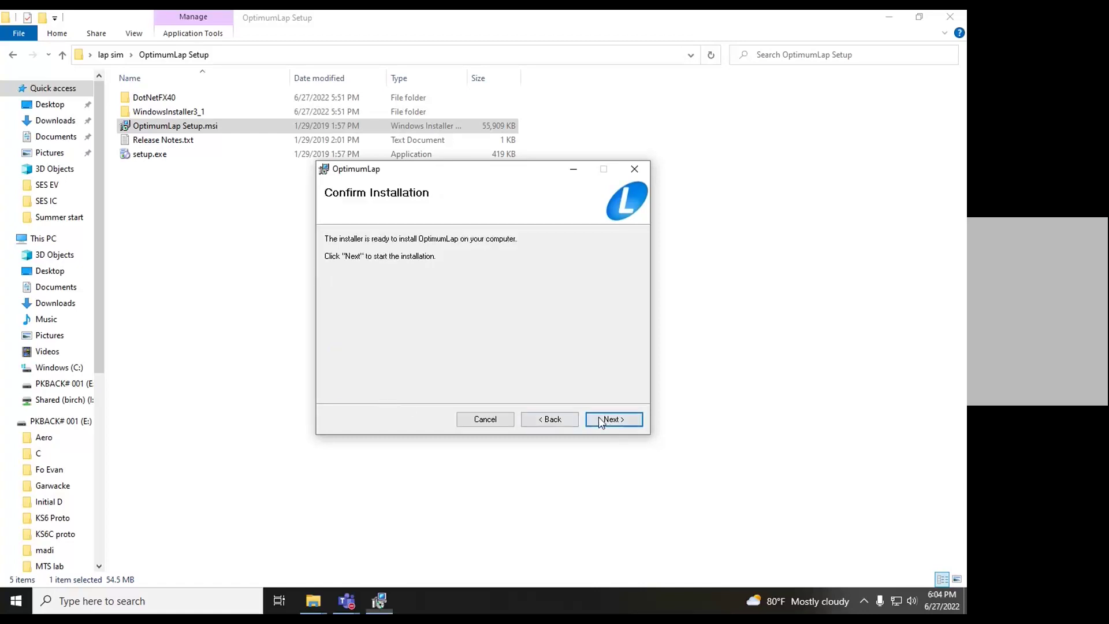
click(600, 420)
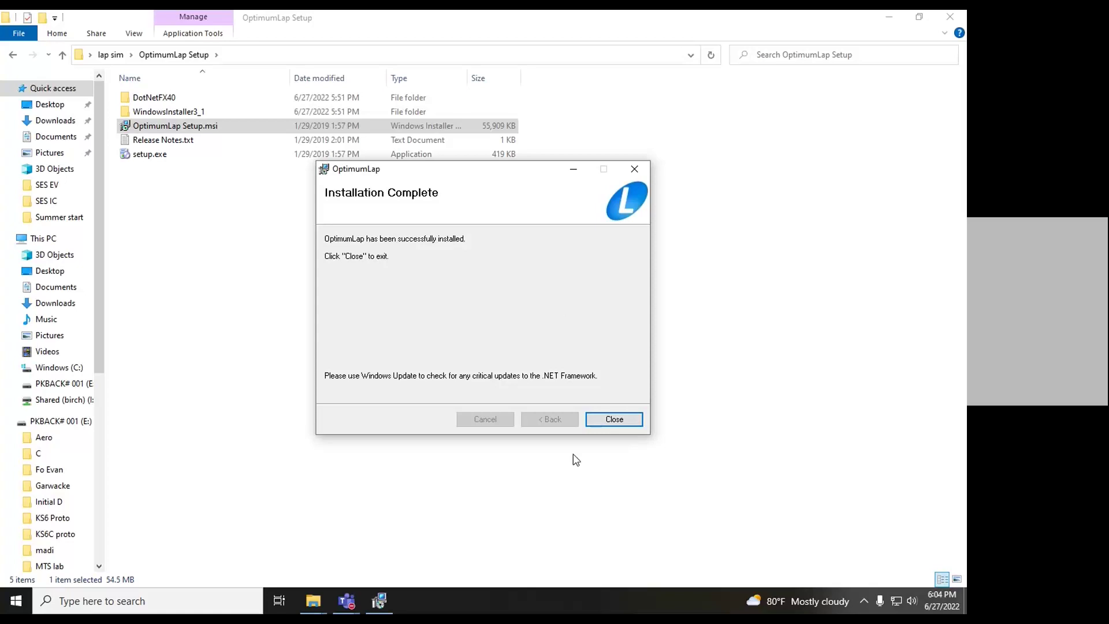
click(601, 421)
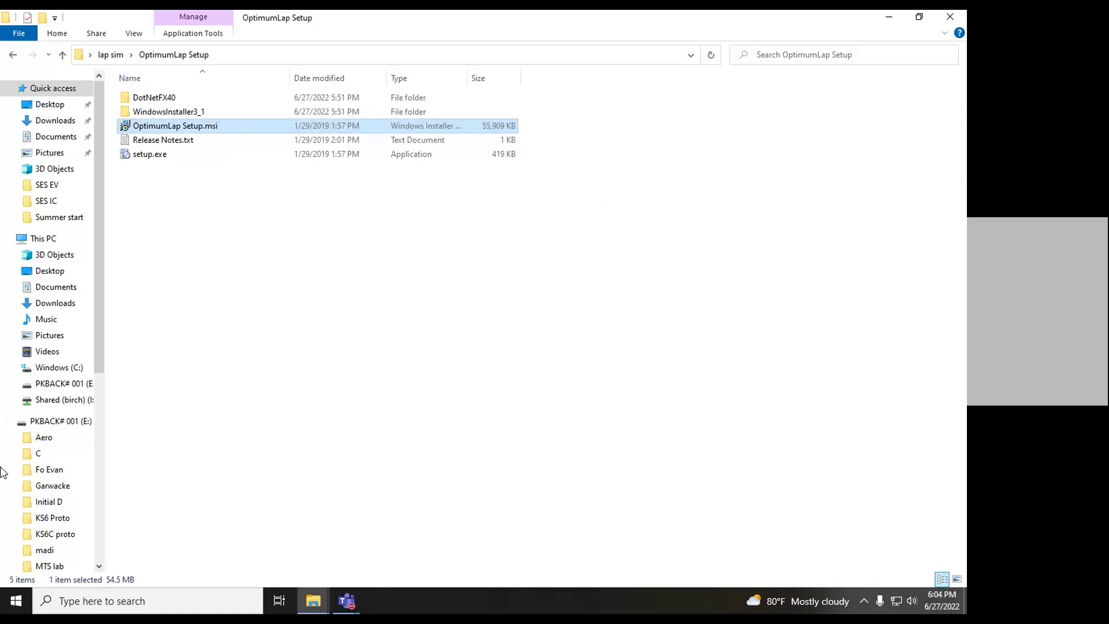
click(16, 601)
Step: Launch OptimumLap from Start search and open key.txt in Notepad
text(opt)
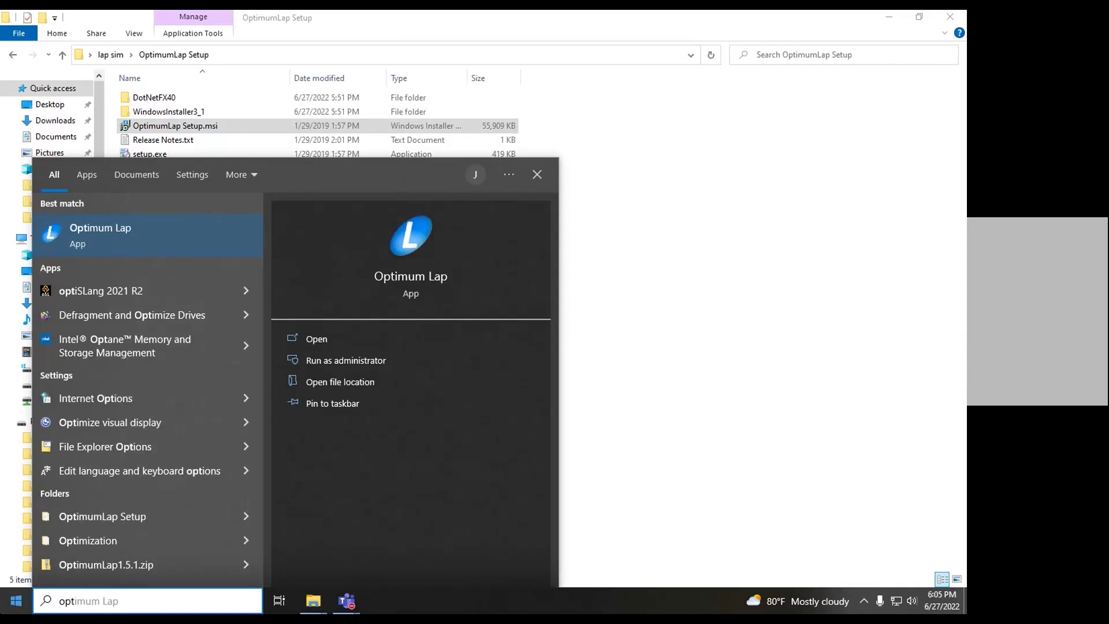
key(Return)
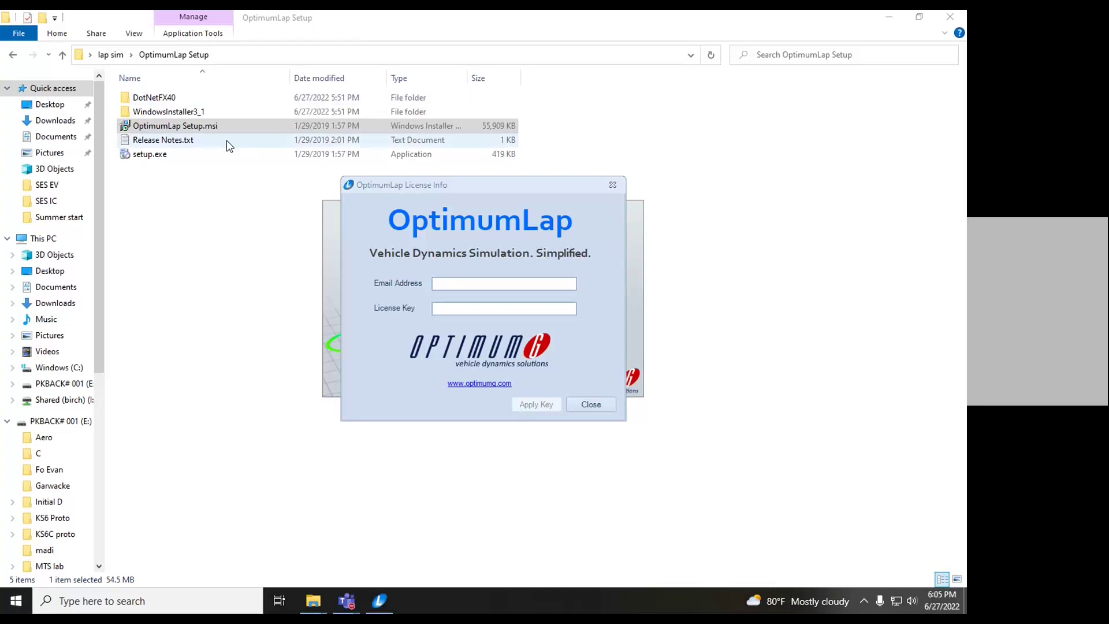
click(124, 58)
click(124, 58)
double_click(195, 141)
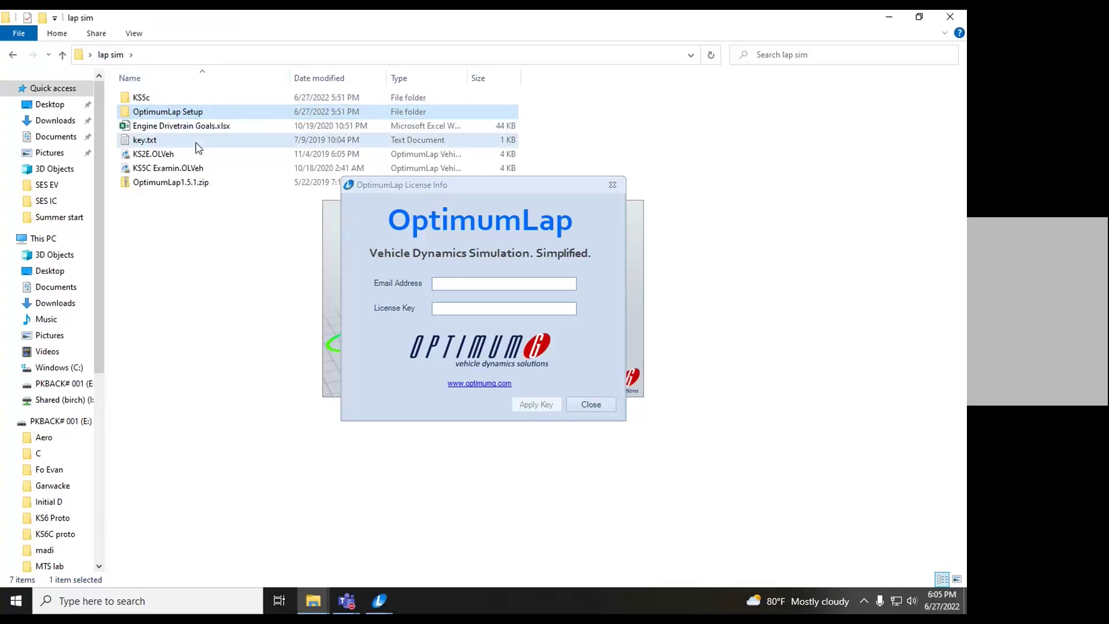
click(527, 484)
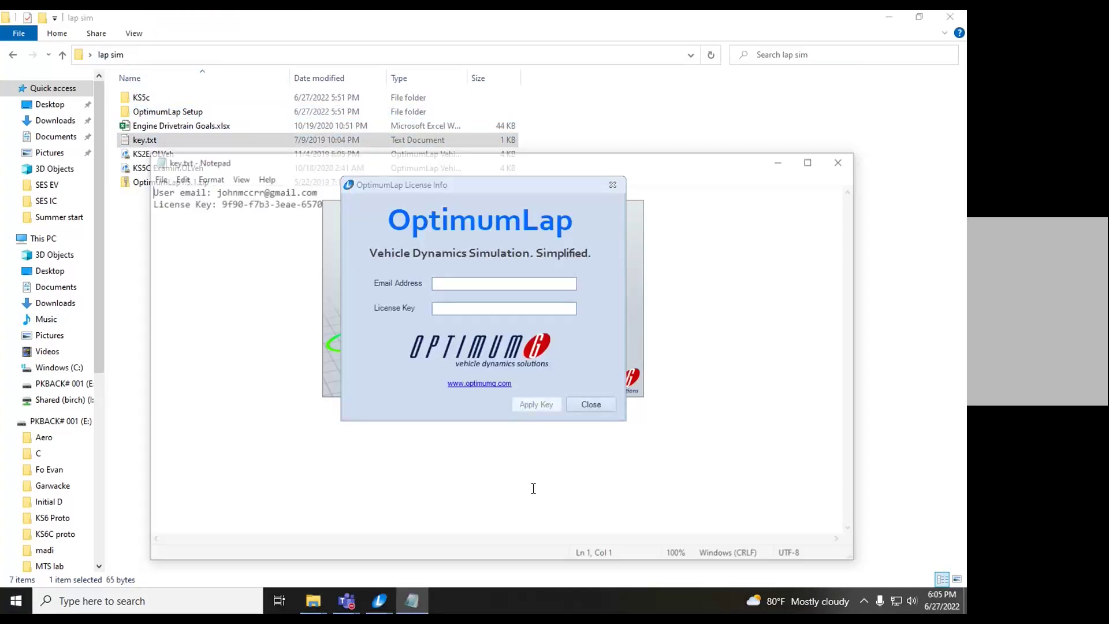
Step: Copy the registered e-mail and licence key from key.txt into License Info and apply
drag(330, 167, 100, 192)
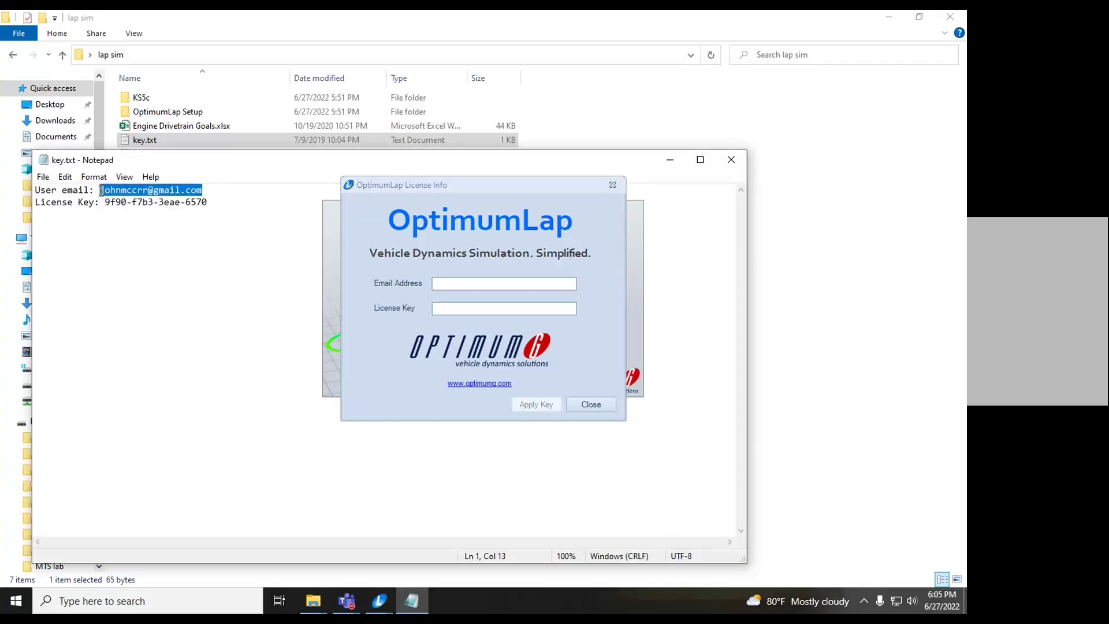
key(ctrl+c)
click(539, 282)
key(ctrl+v)
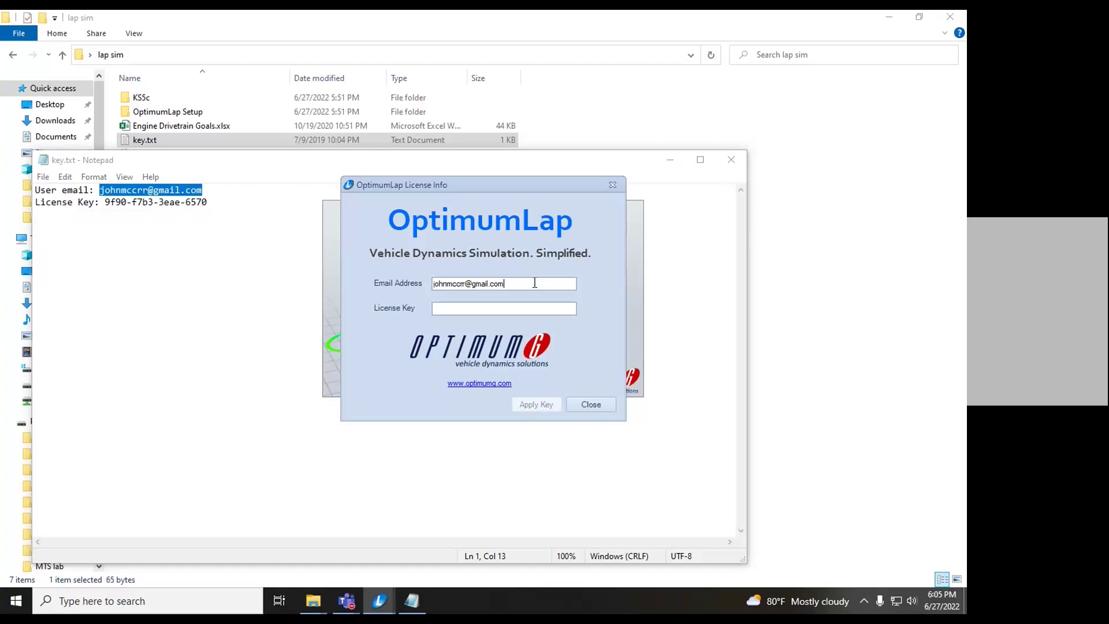
drag(214, 202, 111, 210)
key(ctrl+c)
click(503, 308)
key(ctrl+v)
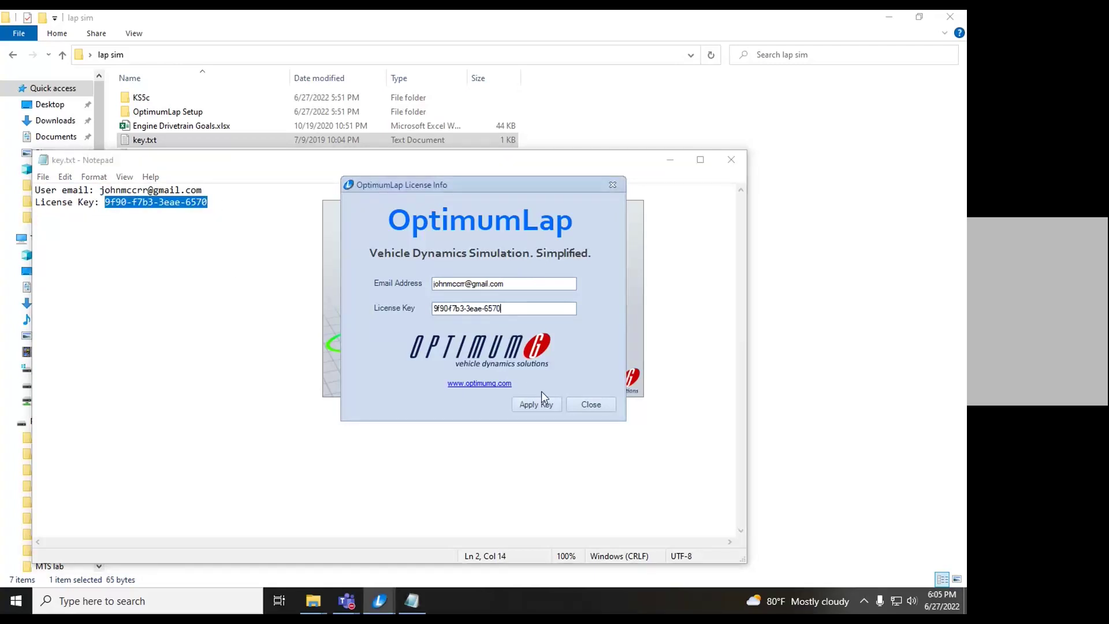
click(536, 404)
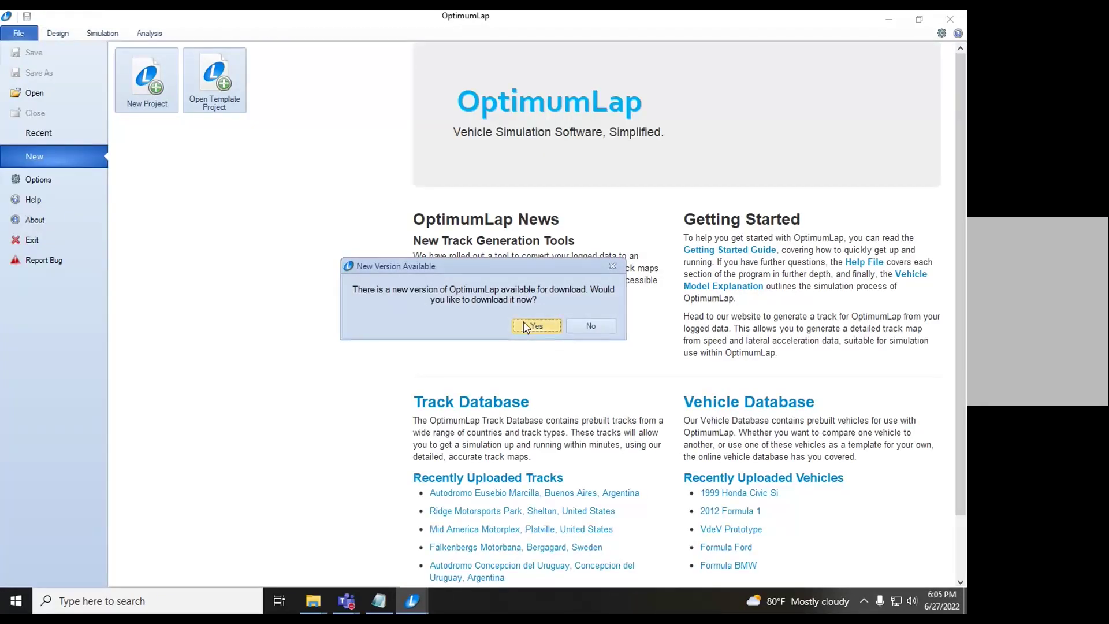
Step: Decline the New Version Available download prompt
click(580, 326)
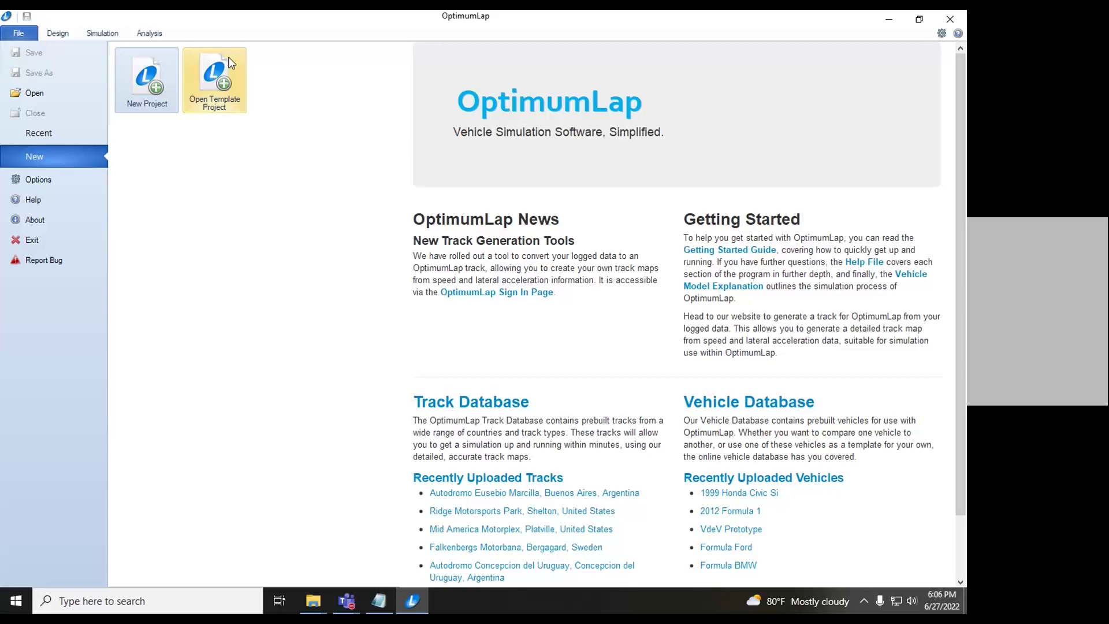
Step: Create a new project saved on the Desktop as 'Video test'
click(168, 86)
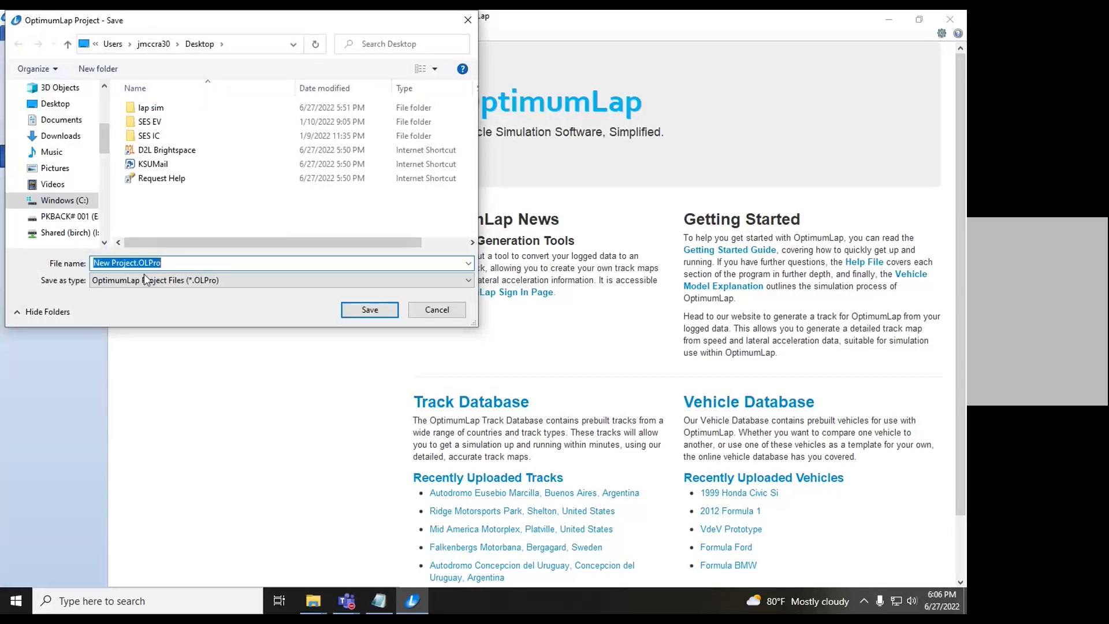
text(V)
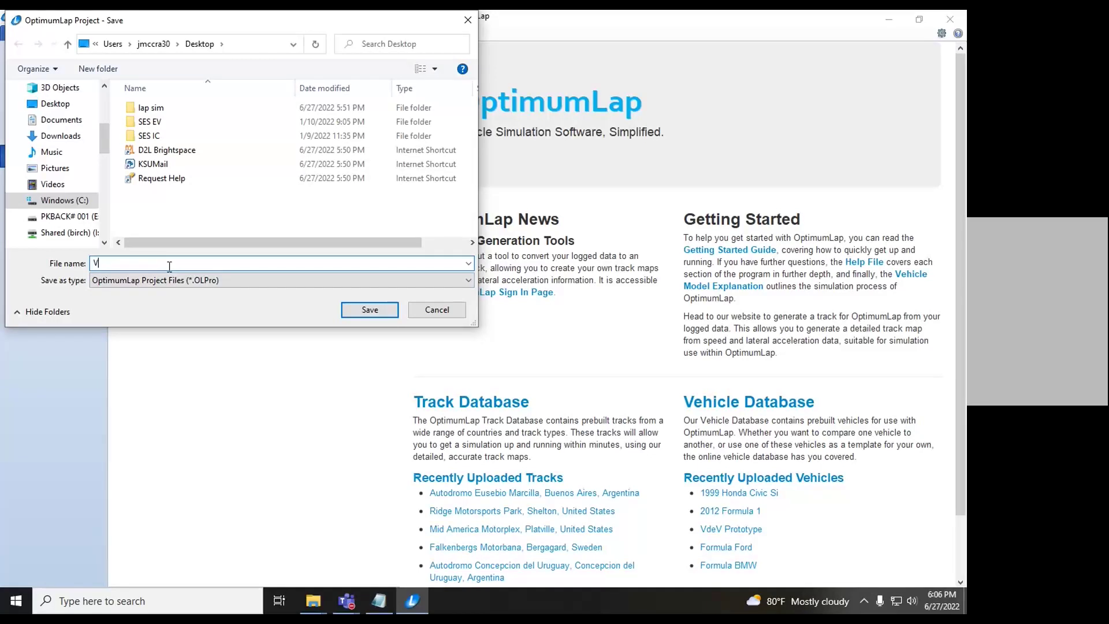
text(ideo test)
click(367, 310)
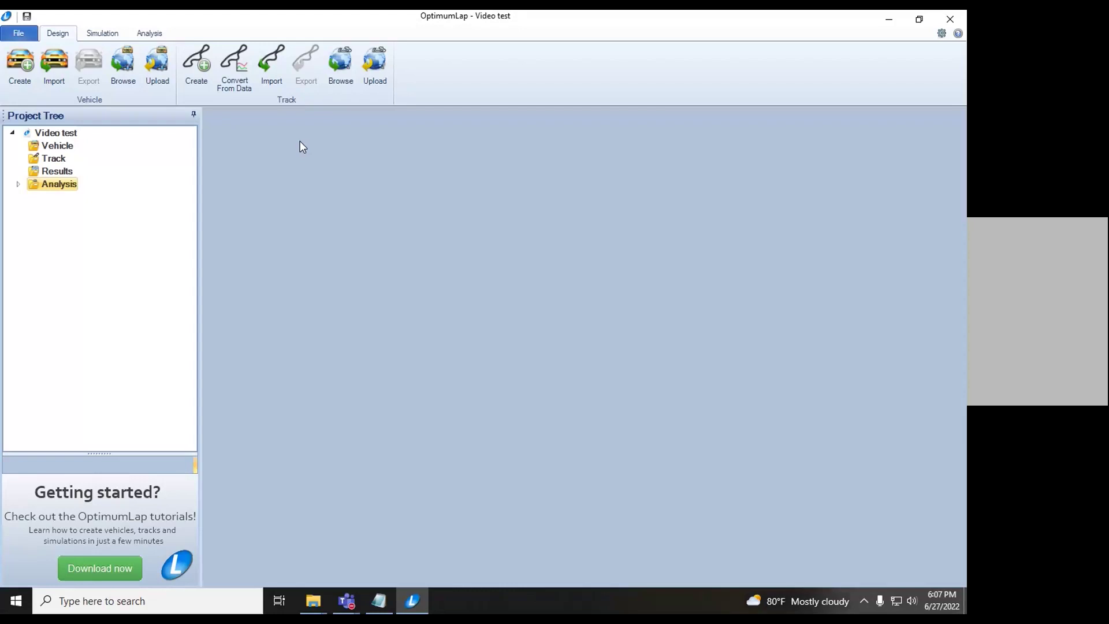
Step: Import KS5C.OLVeh from lap sim > KS5c > Project > Vehicle into the project
click(57, 57)
double_click(171, 109)
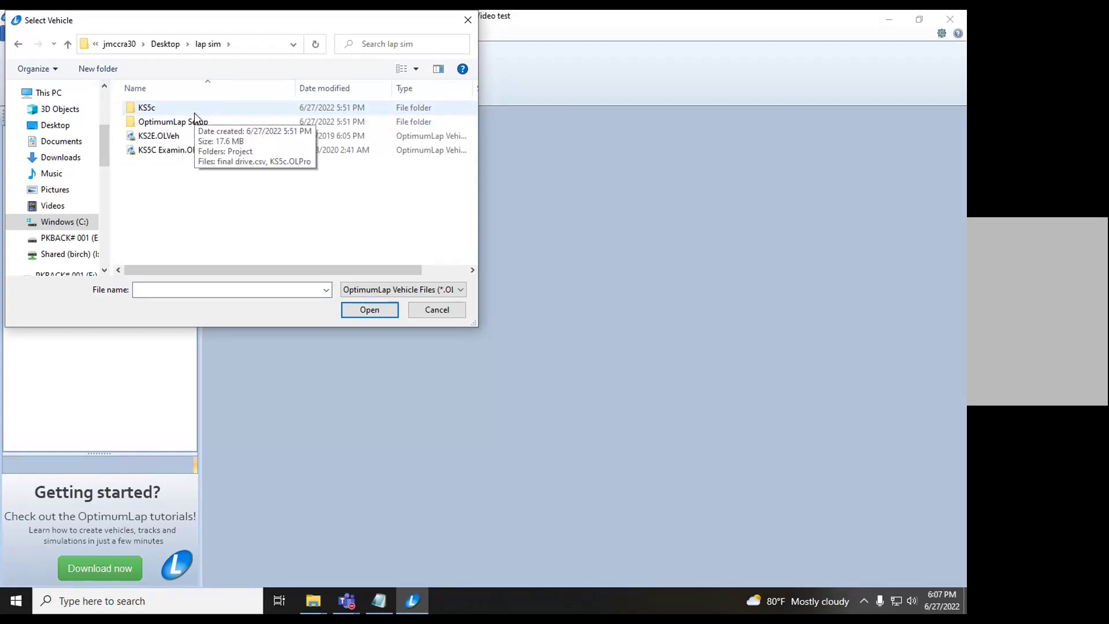
double_click(194, 111)
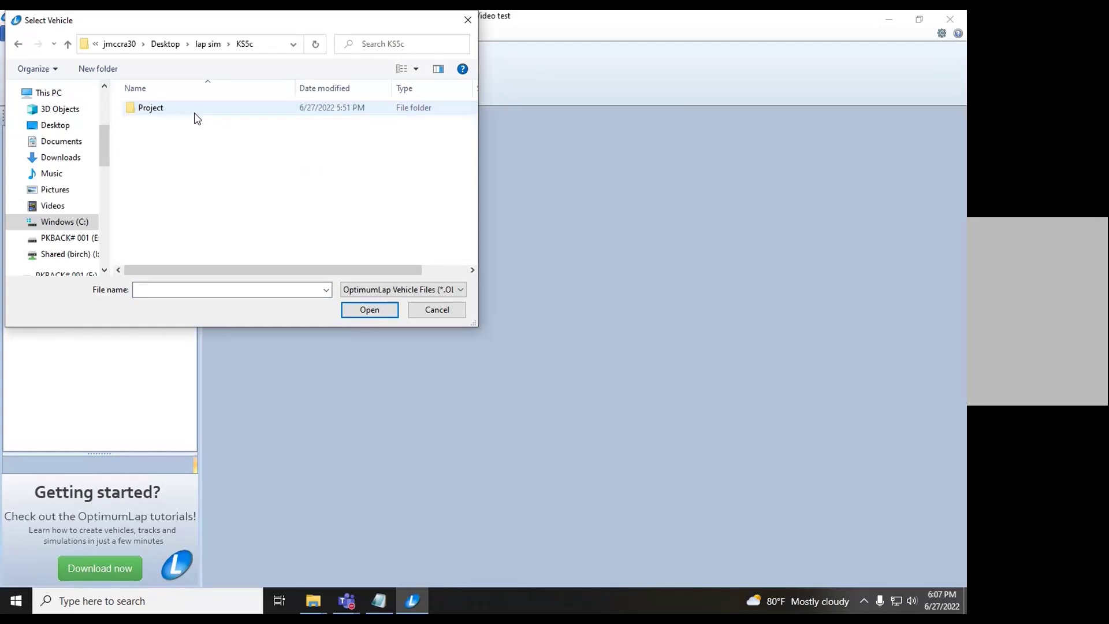
double_click(218, 111)
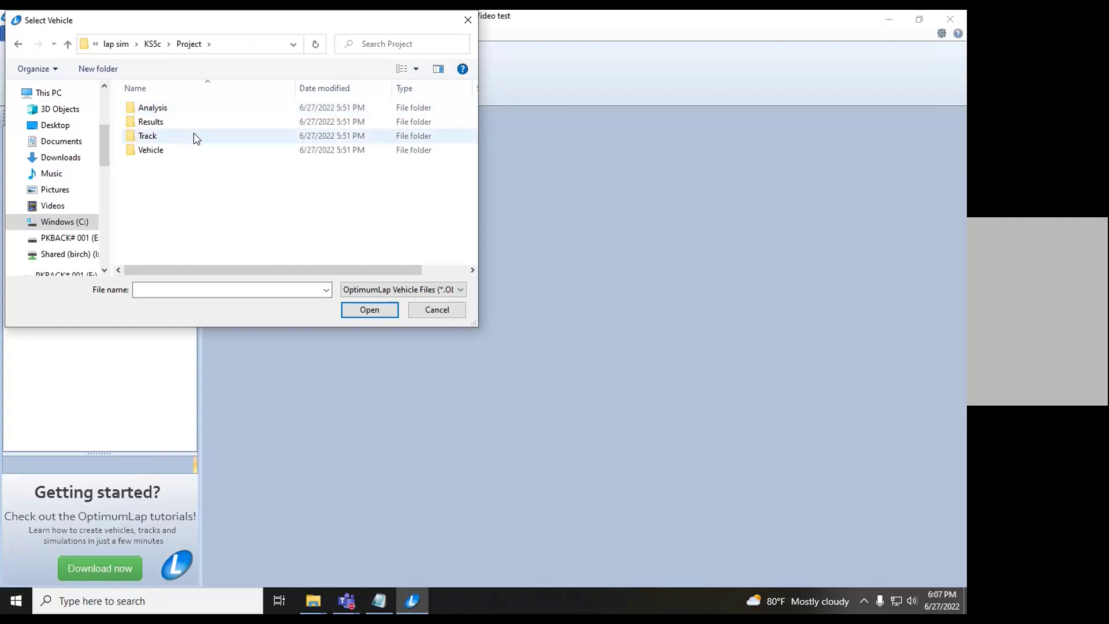
double_click(196, 150)
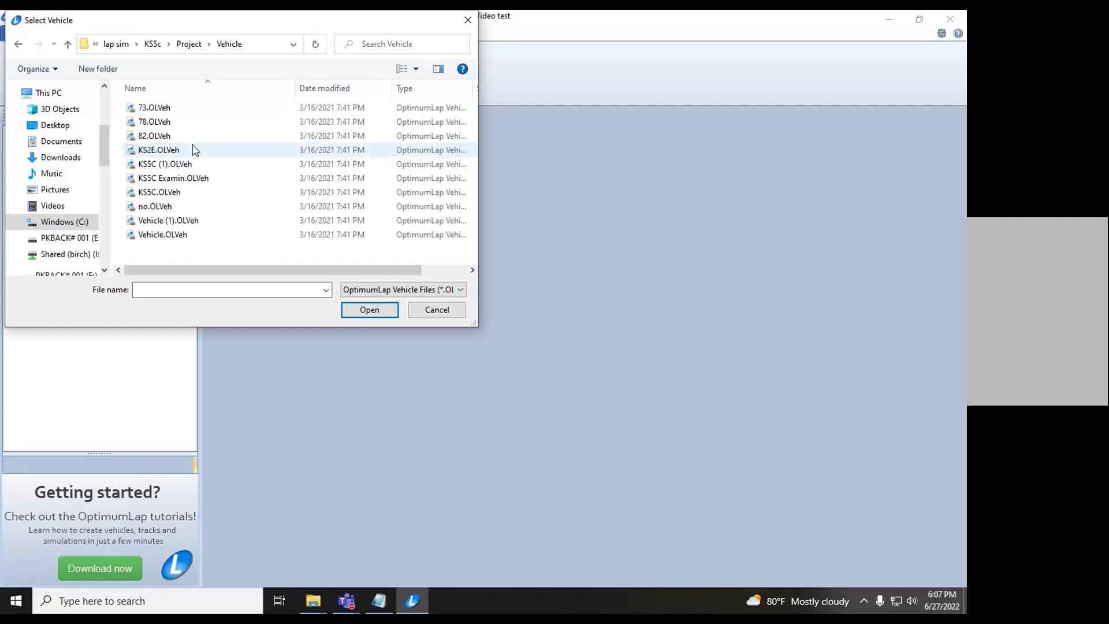
click(214, 192)
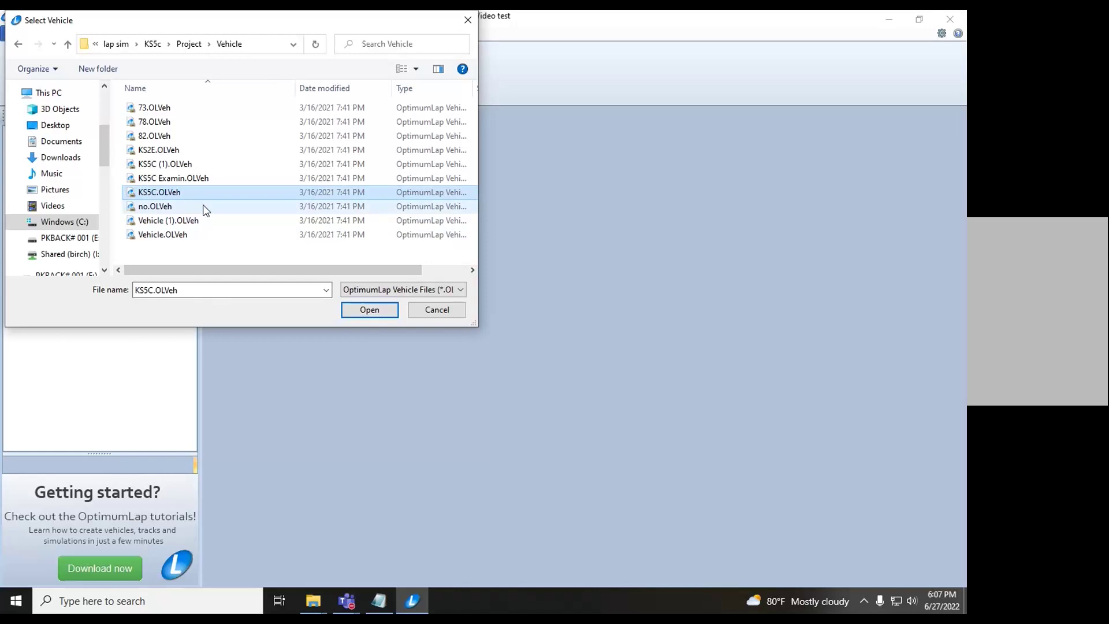
click(357, 310)
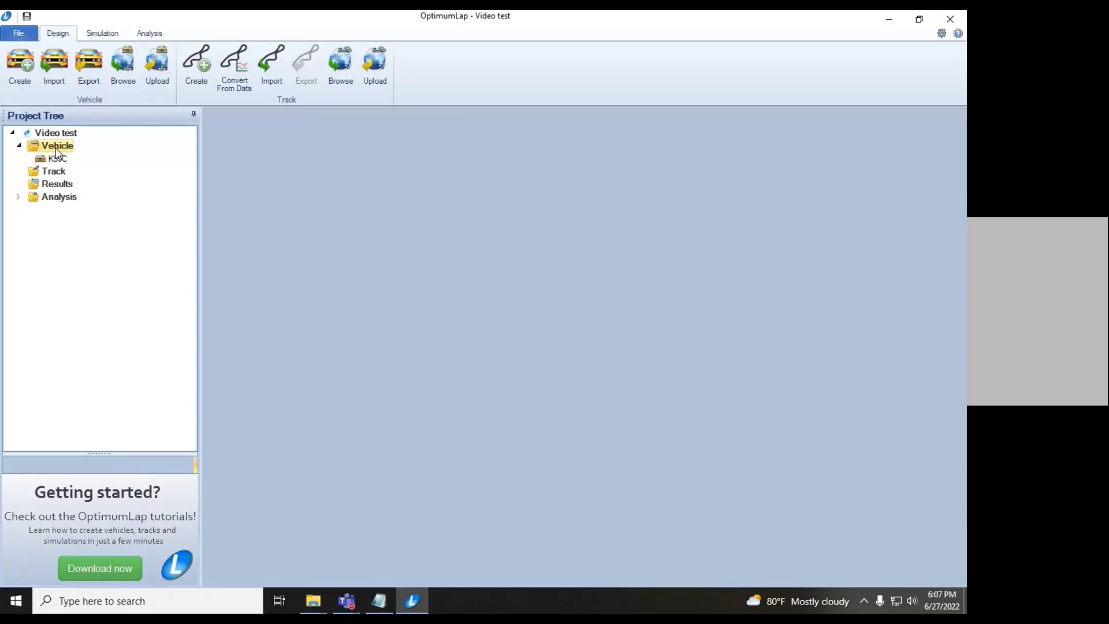
click(56, 161)
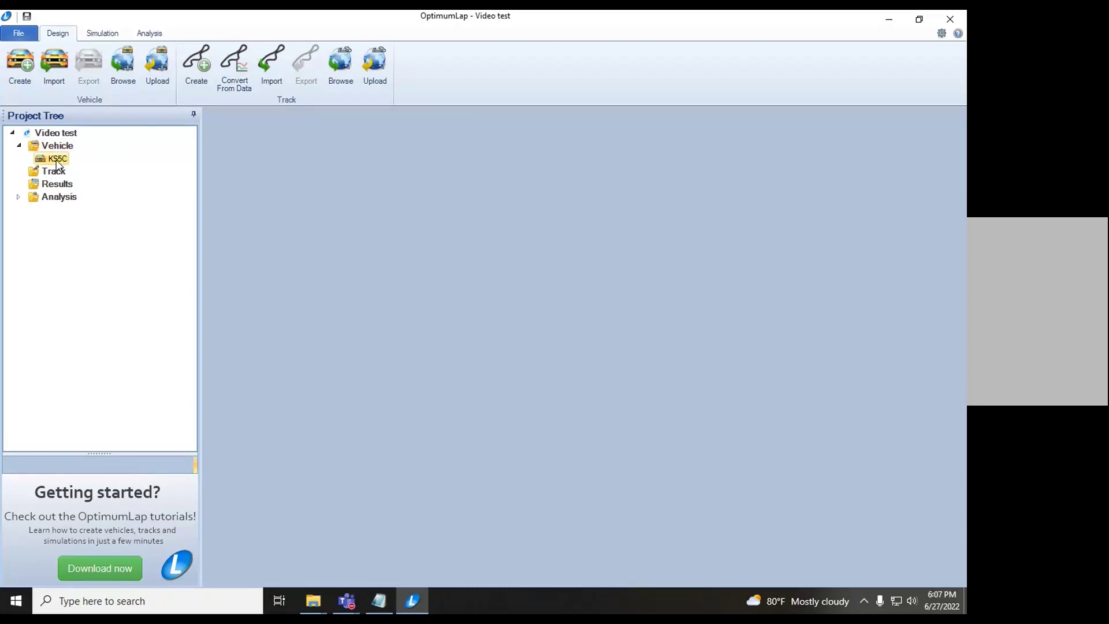
double_click(56, 161)
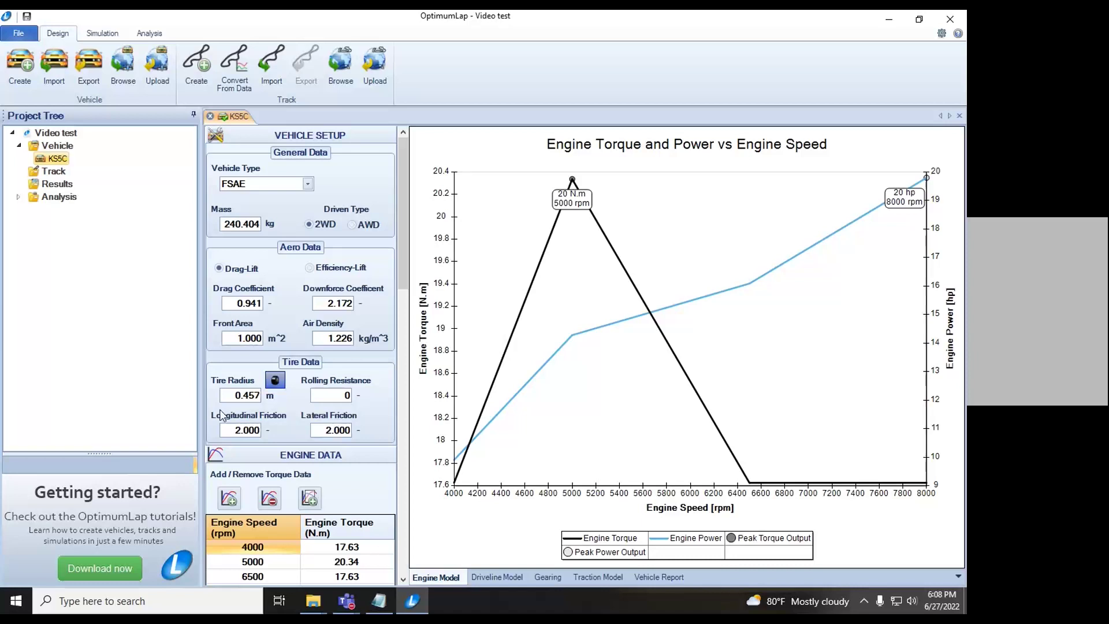
scroll(355, 450, down, 5)
scroll(339, 421, up, 3)
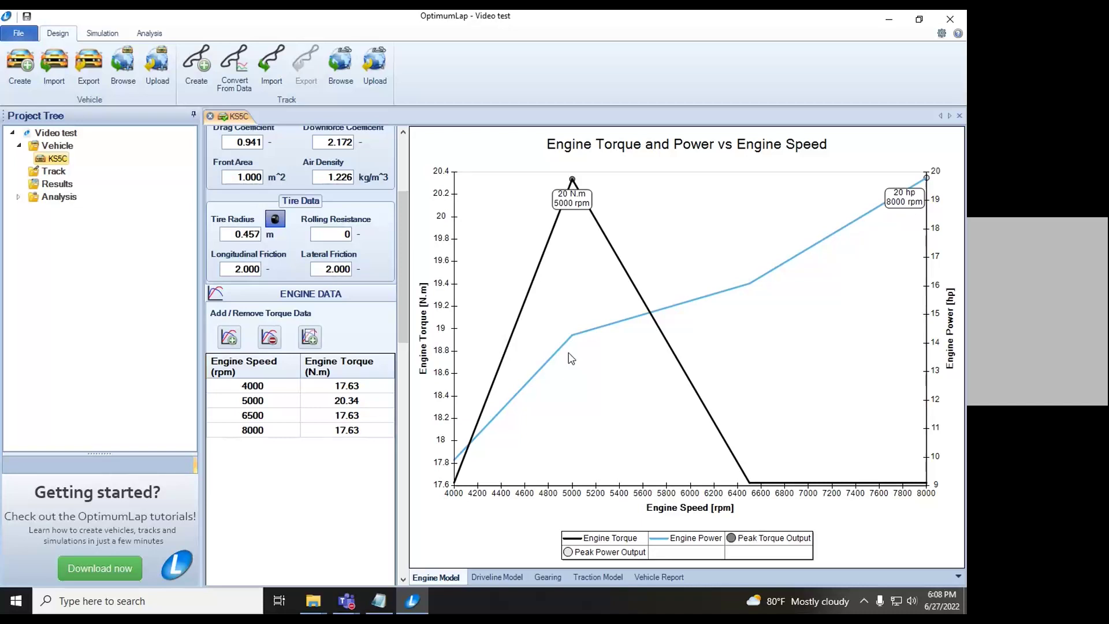
drag(401, 341, 415, 230)
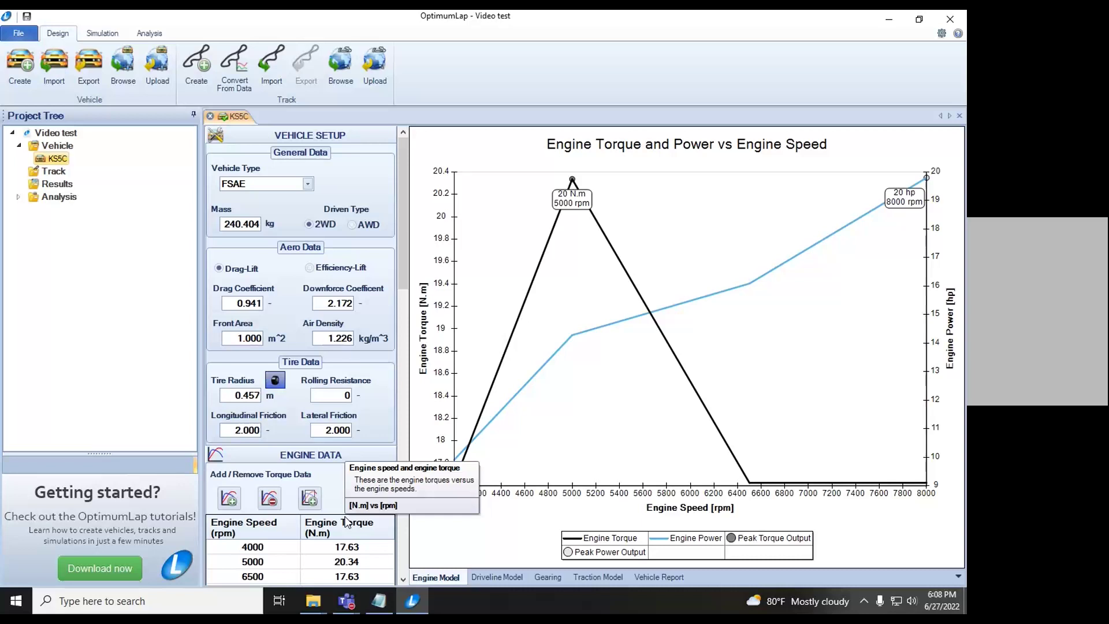
click(210, 116)
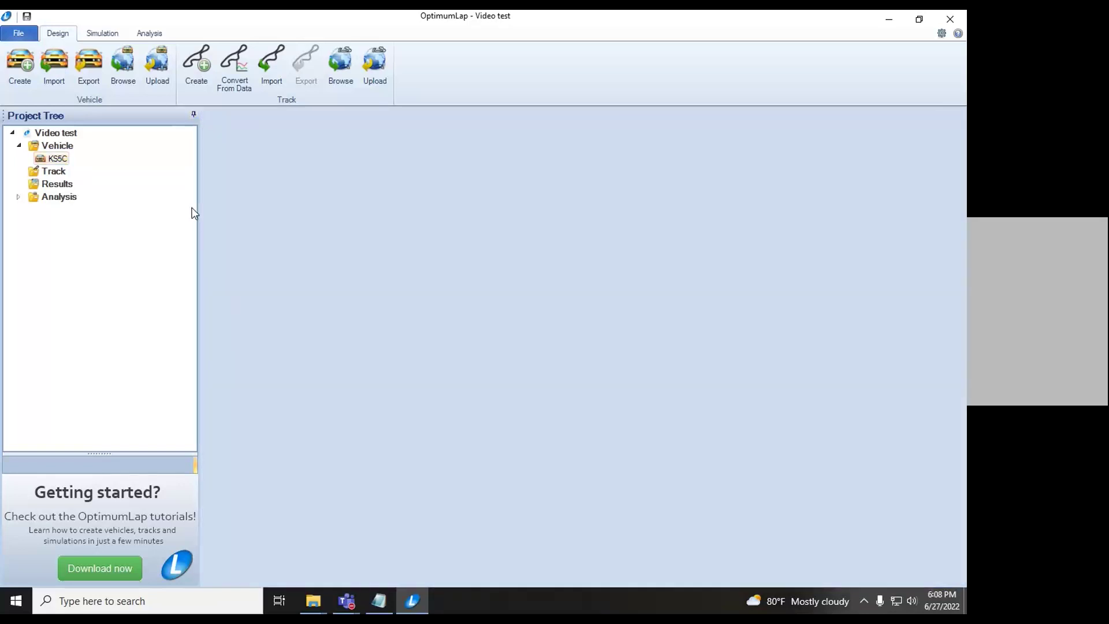
Step: Try importing the 2019 FSAE Lincoln Endurance track and dismiss its invalid-data error
click(51, 174)
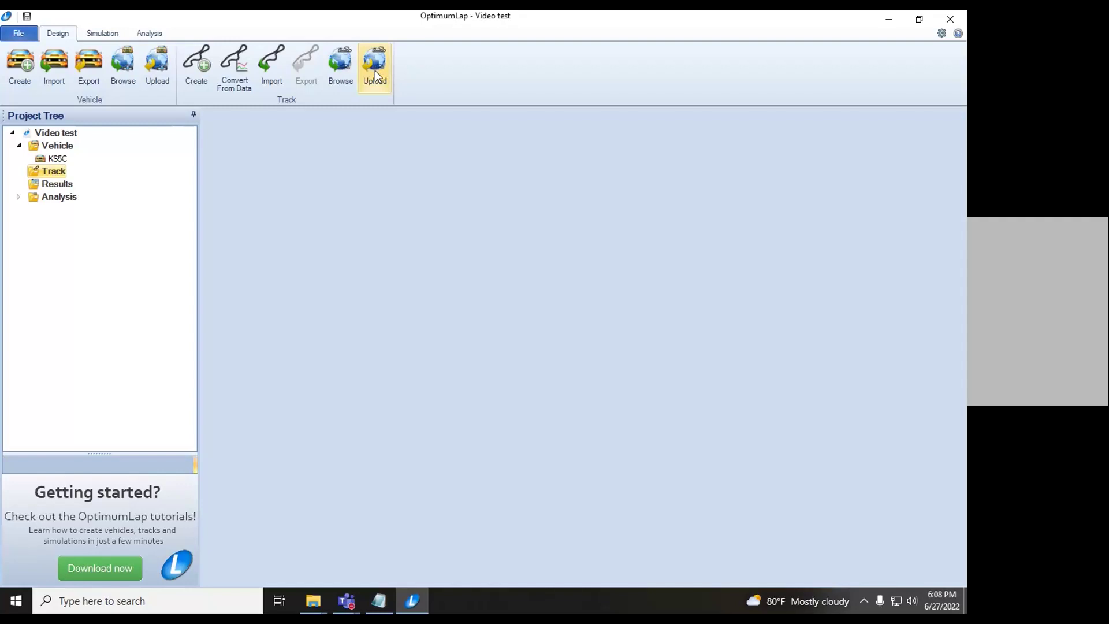
click(281, 68)
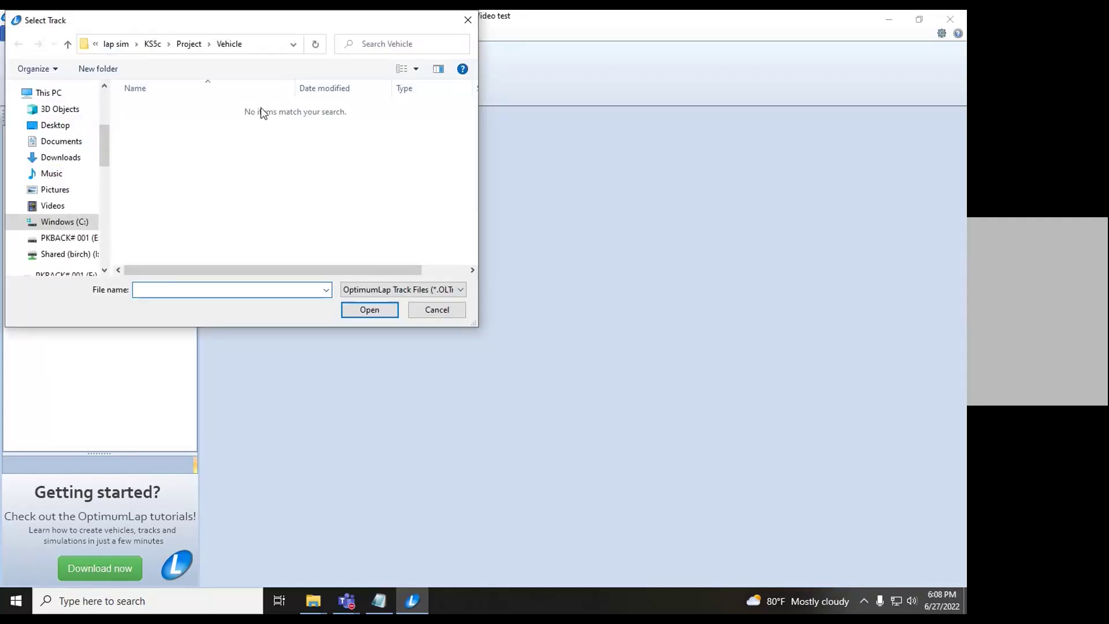
click(153, 43)
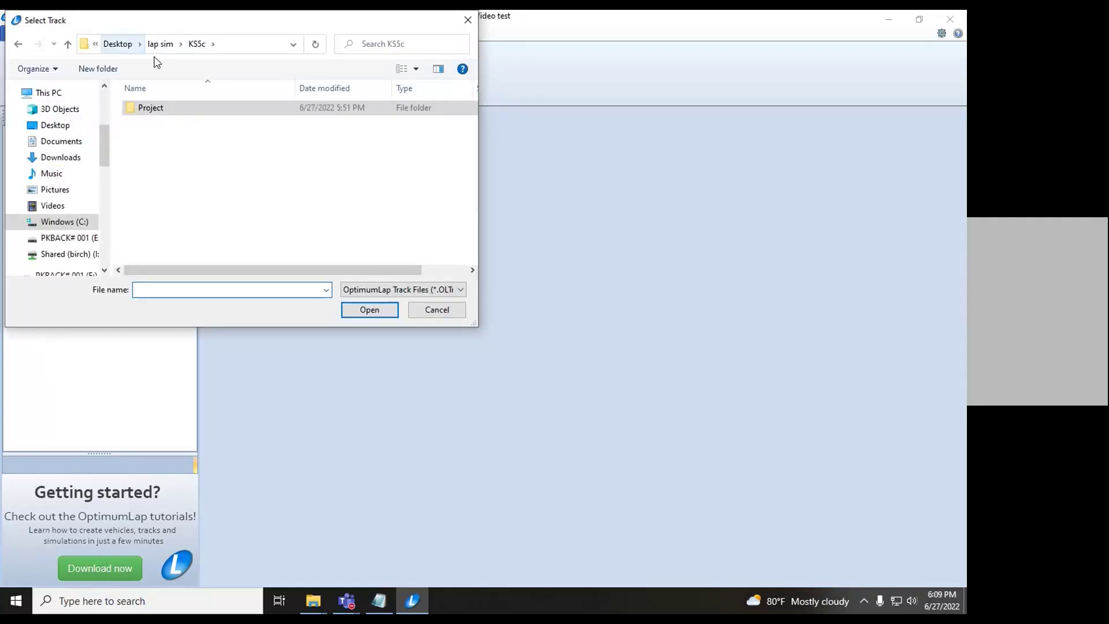
double_click(186, 112)
double_click(170, 138)
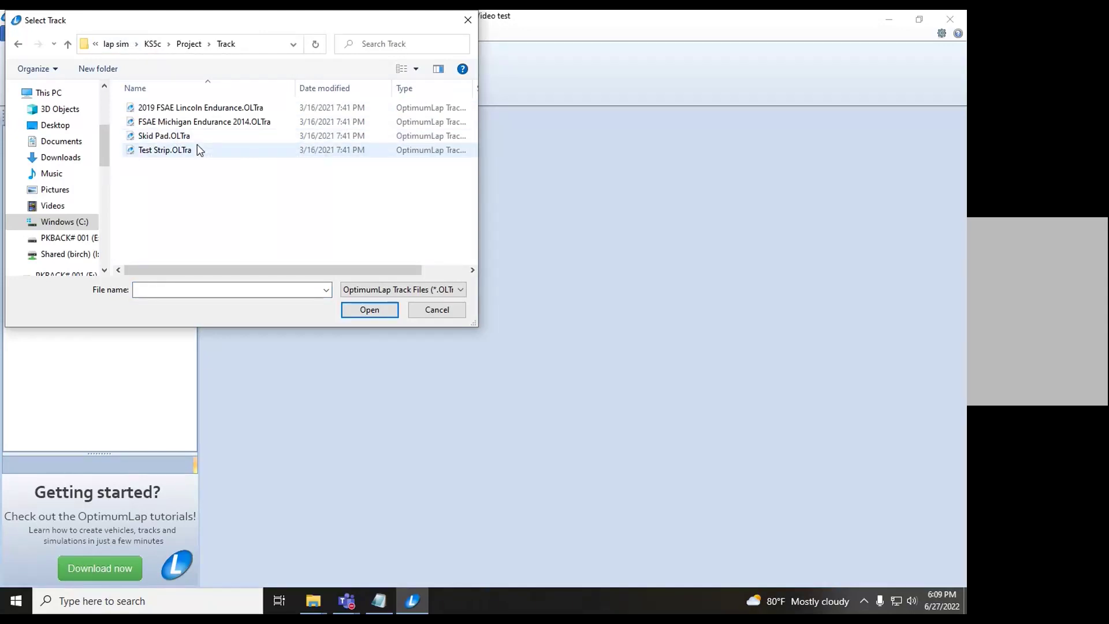
click(226, 109)
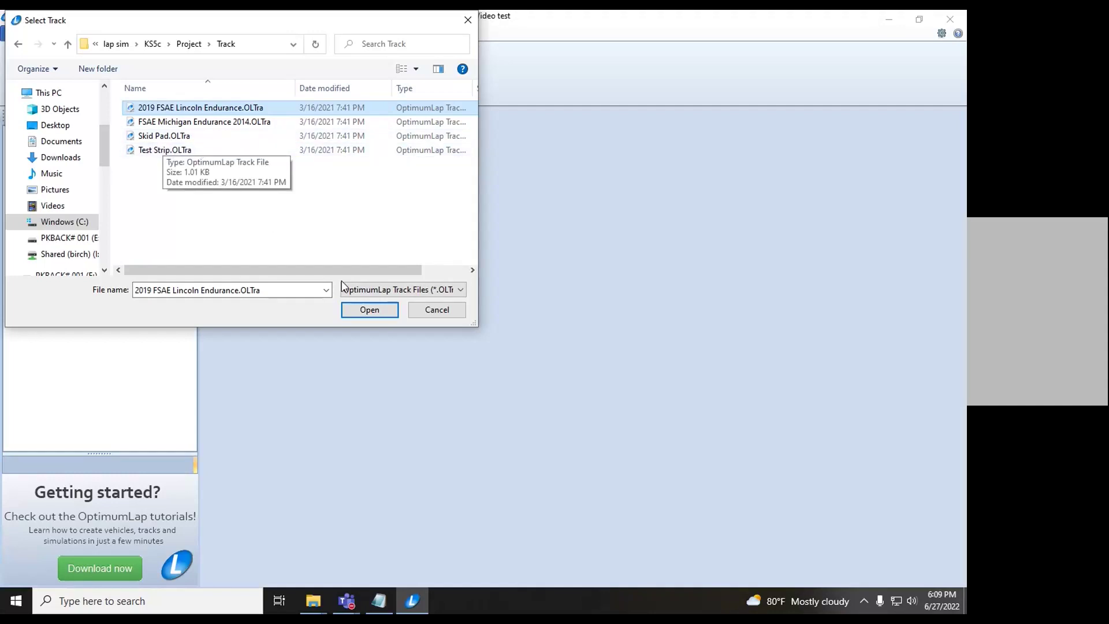
click(373, 314)
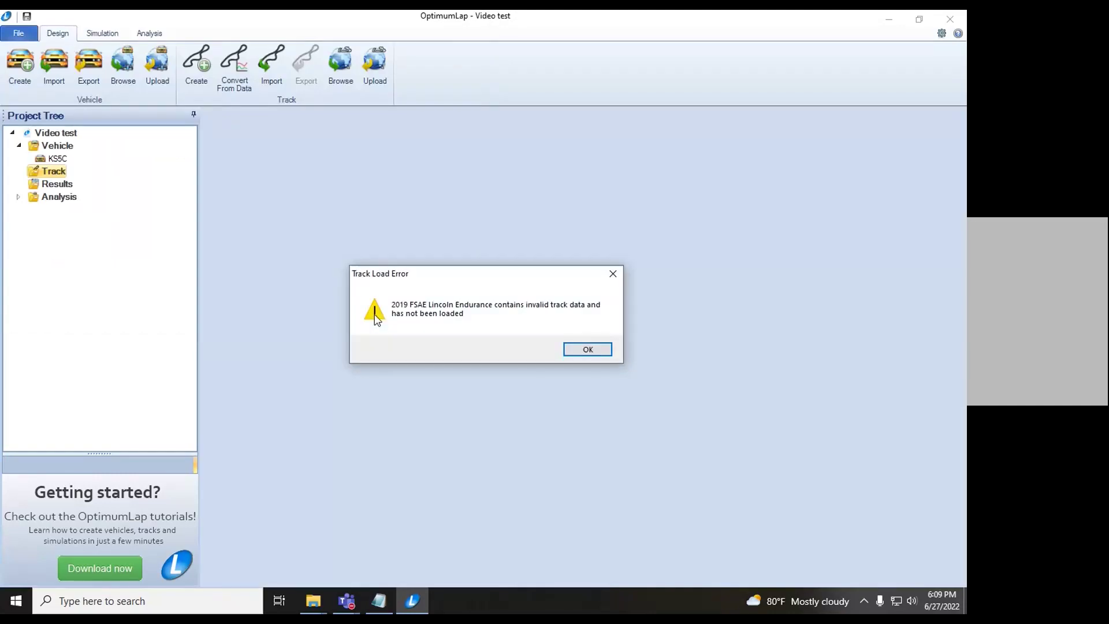
click(588, 350)
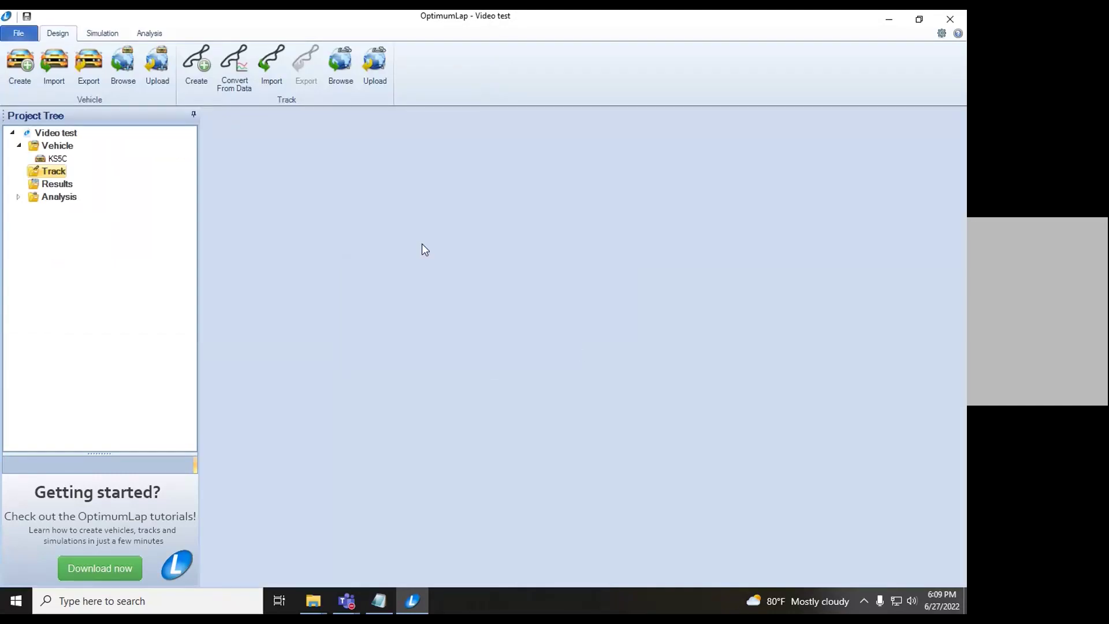
click(270, 84)
Step: Import the FSAE Michigan Endurance 2014 track into the Video test project
click(212, 121)
click(362, 311)
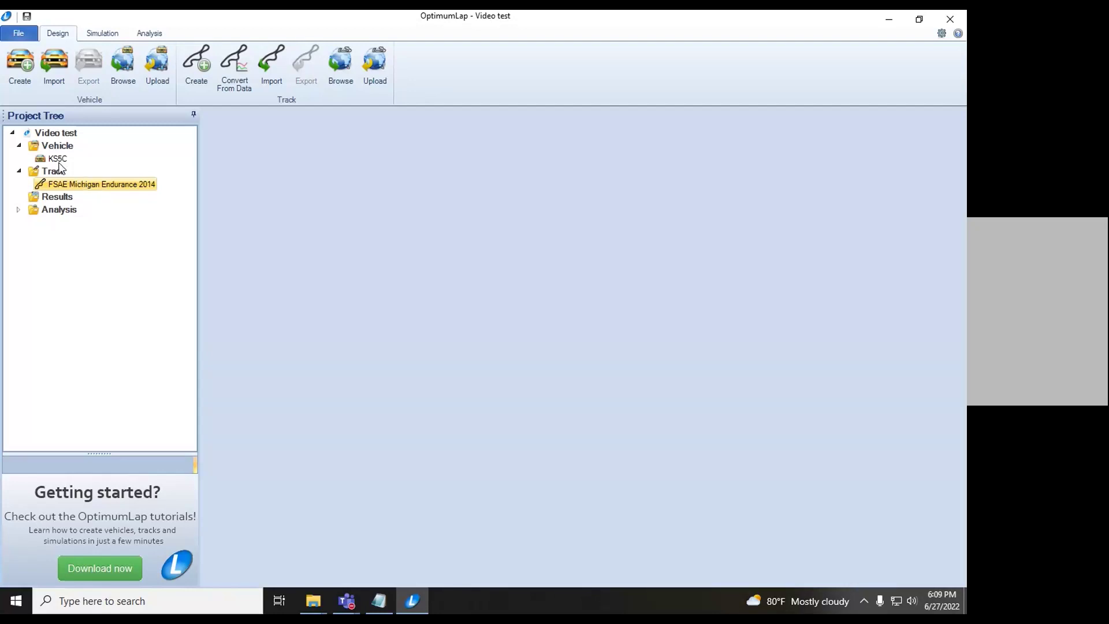
click(72, 183)
click(68, 198)
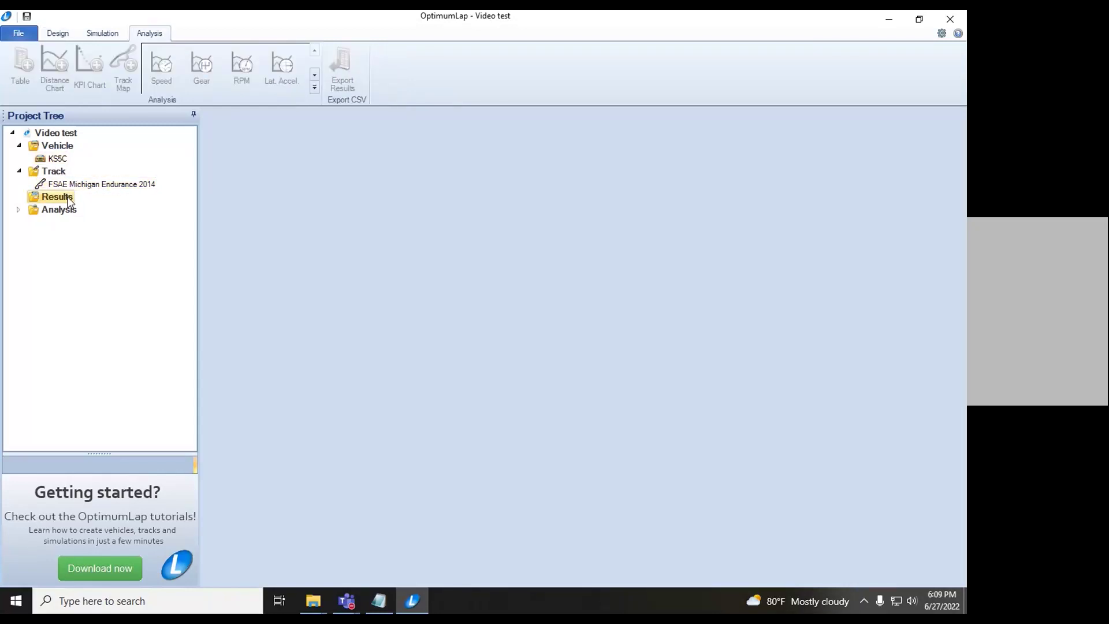
click(60, 213)
click(19, 210)
click(19, 210)
Step: Simulate KS5C on Michigan and chart the 62.54 s result's speed against elapsed distance
click(107, 33)
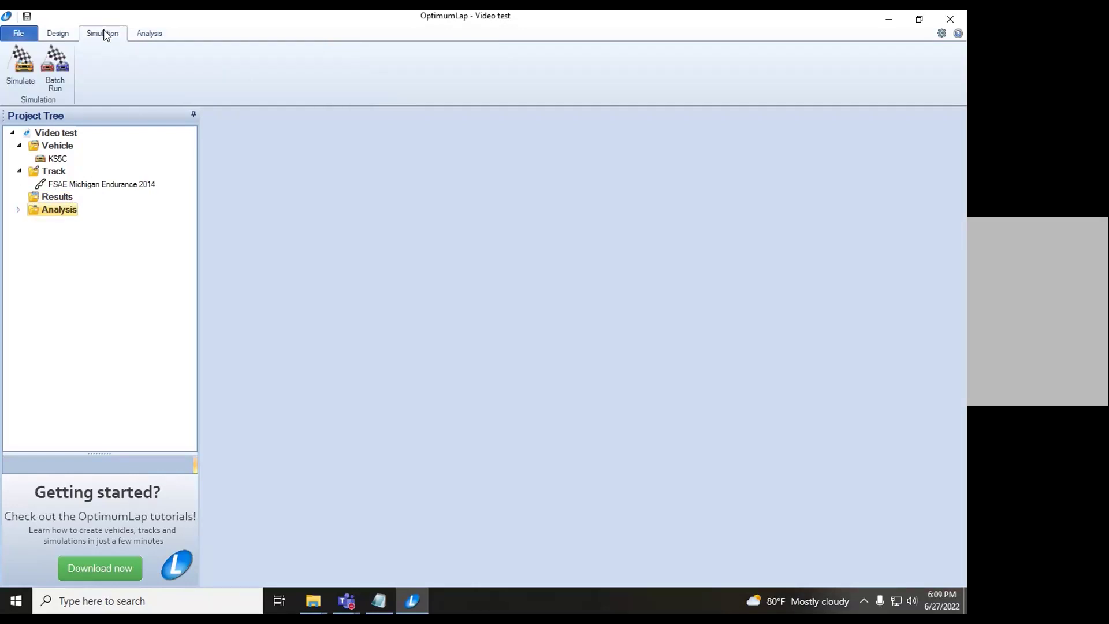
click(59, 36)
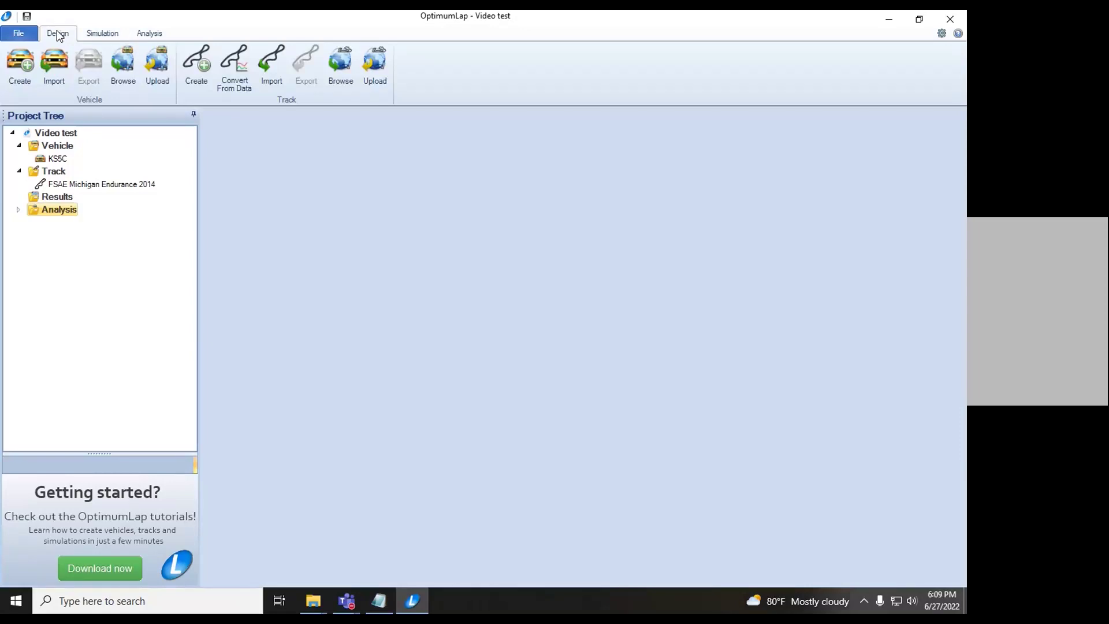
click(96, 35)
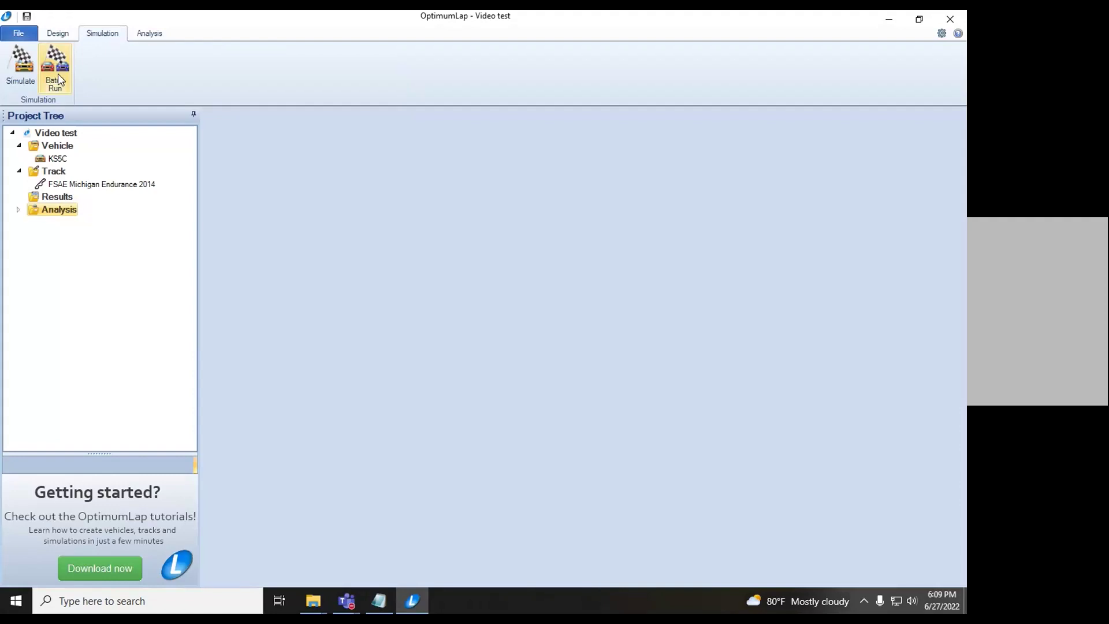
click(33, 58)
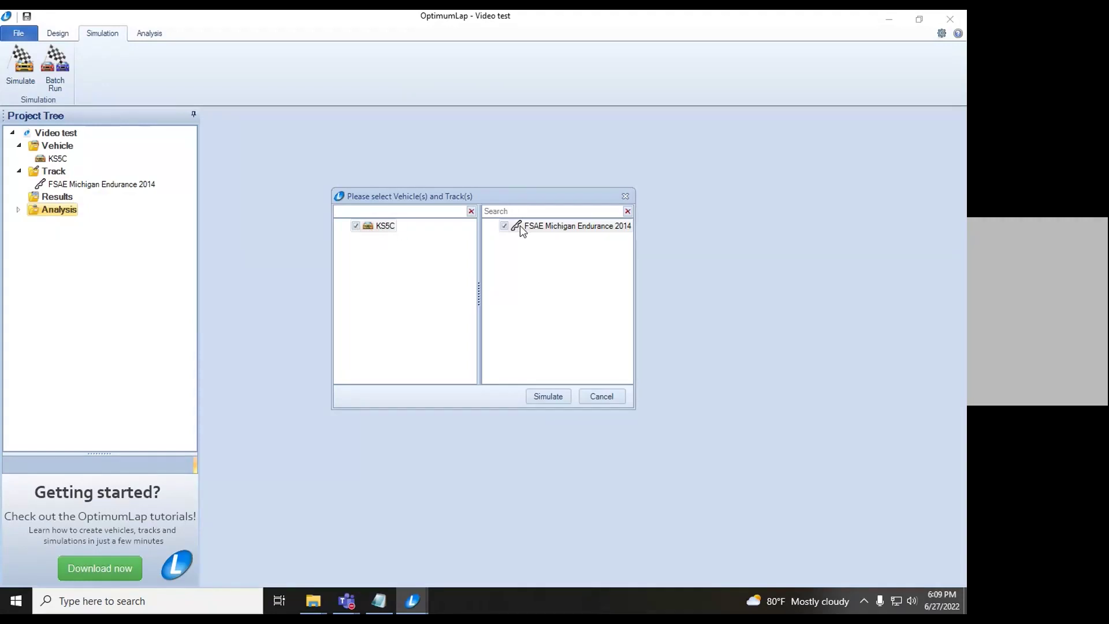
click(561, 396)
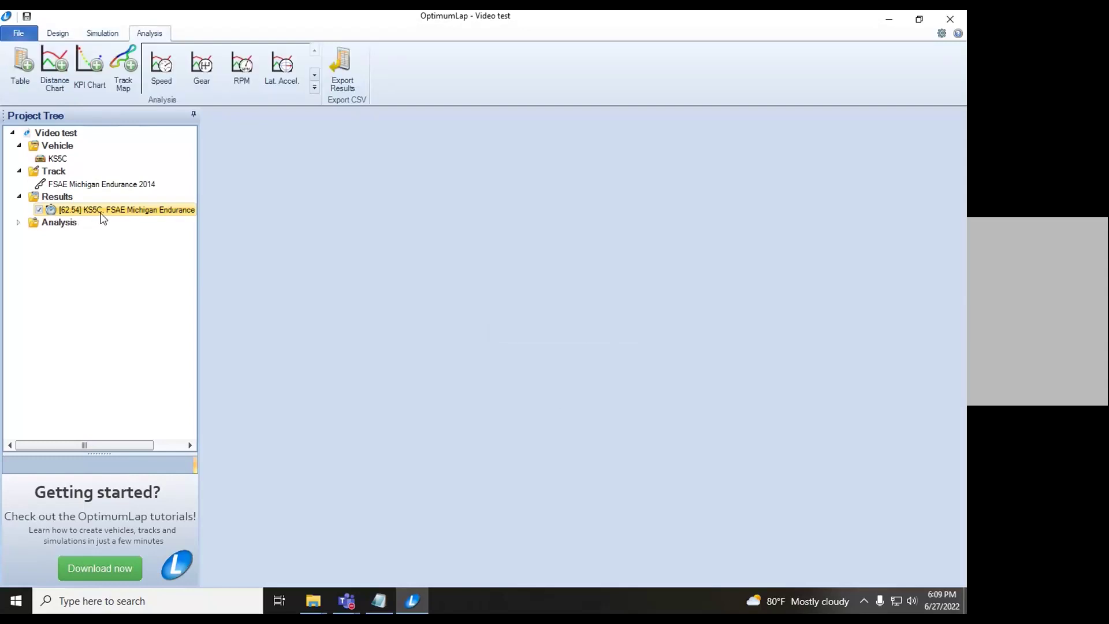
click(38, 210)
click(162, 66)
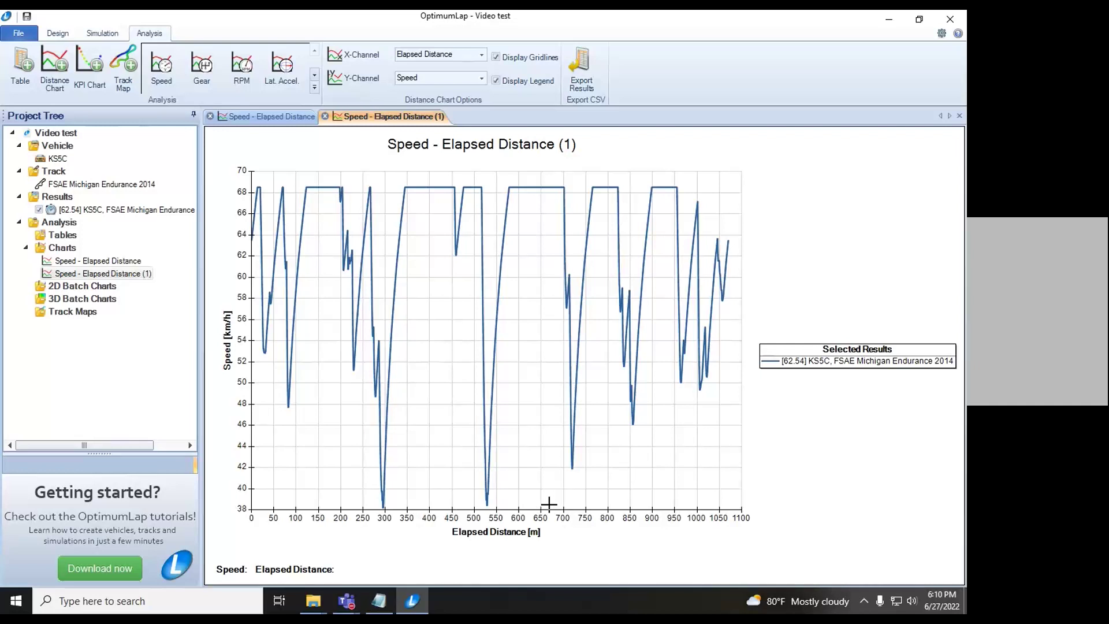
Step: Create a Speed-coloured track map of FSAE Michigan Endurance 2014 (38.195–68.540 km/h)
click(278, 118)
click(365, 117)
click(259, 118)
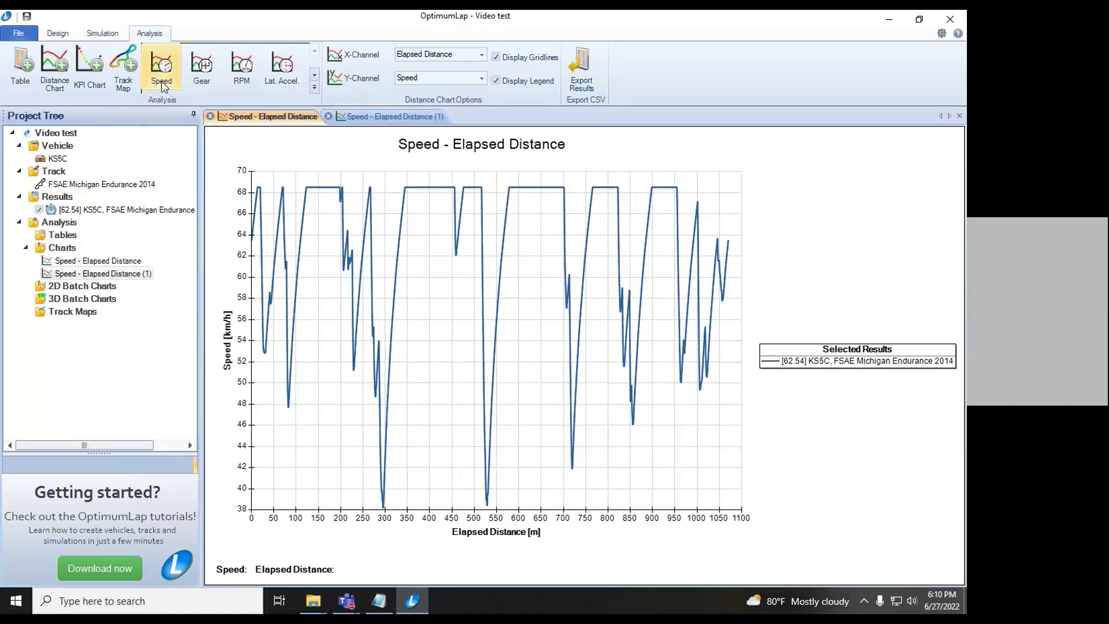
click(124, 68)
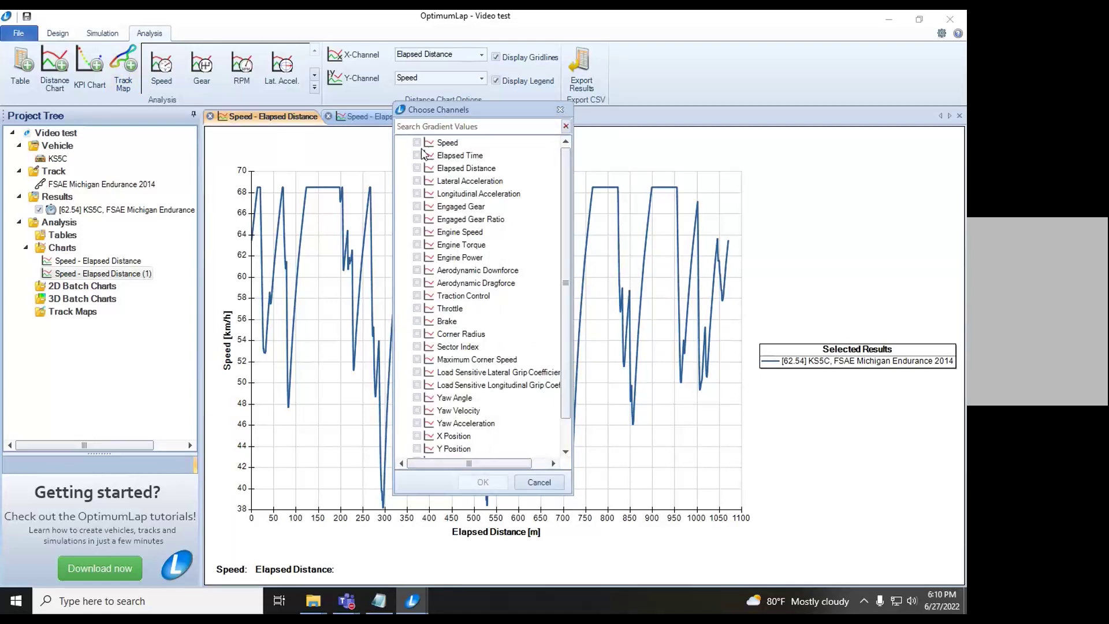
click(417, 143)
click(481, 483)
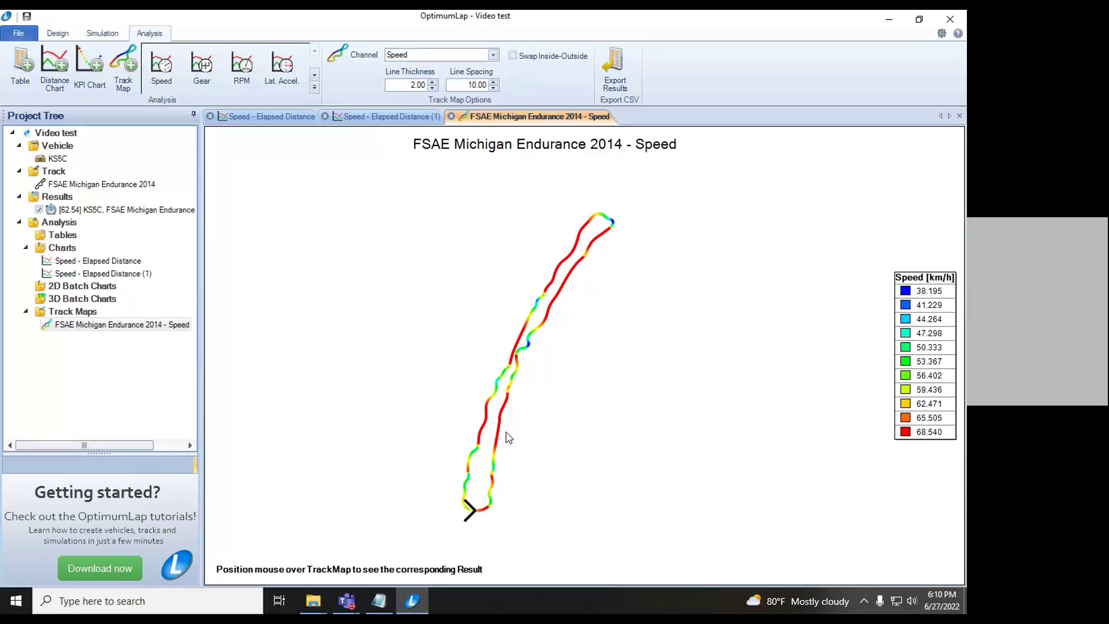
mouse_move(475, 452)
Step: Close the speed track map and both Speed – Elapsed Distance chart tabs
click(452, 117)
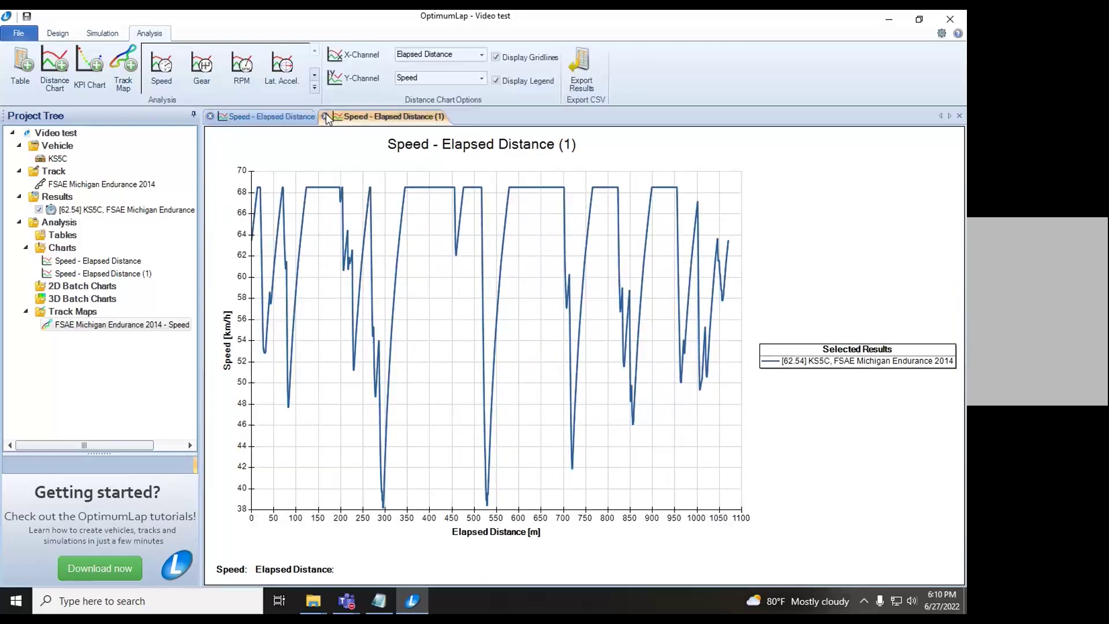
click(211, 117)
click(211, 118)
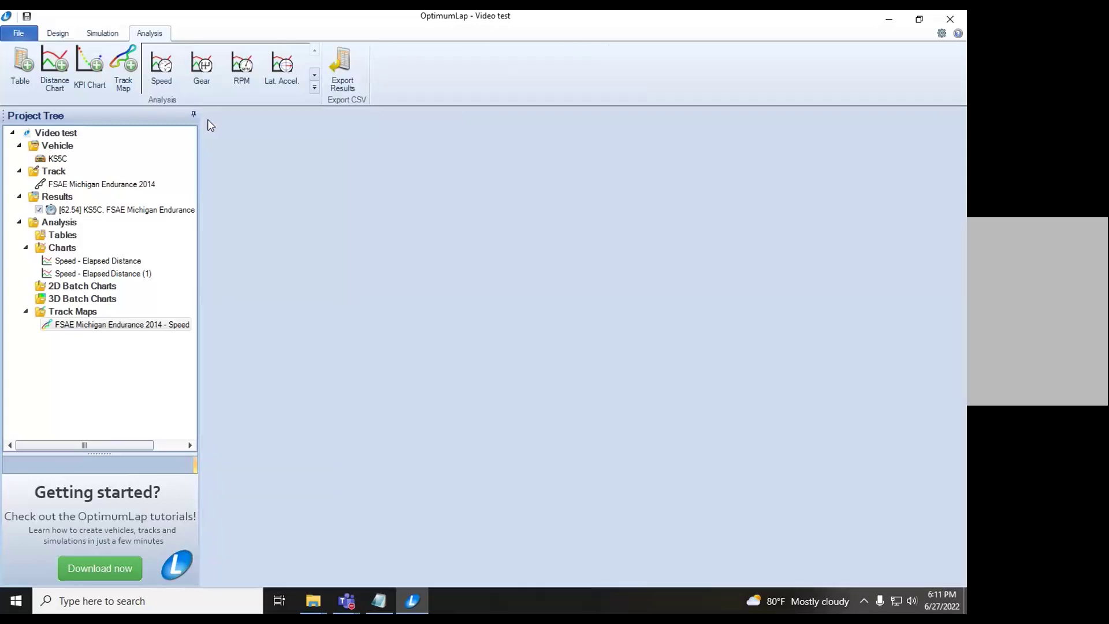
Step: Create a KPI table for the run and review it, marking the Percent 100% Throttle row
click(20, 63)
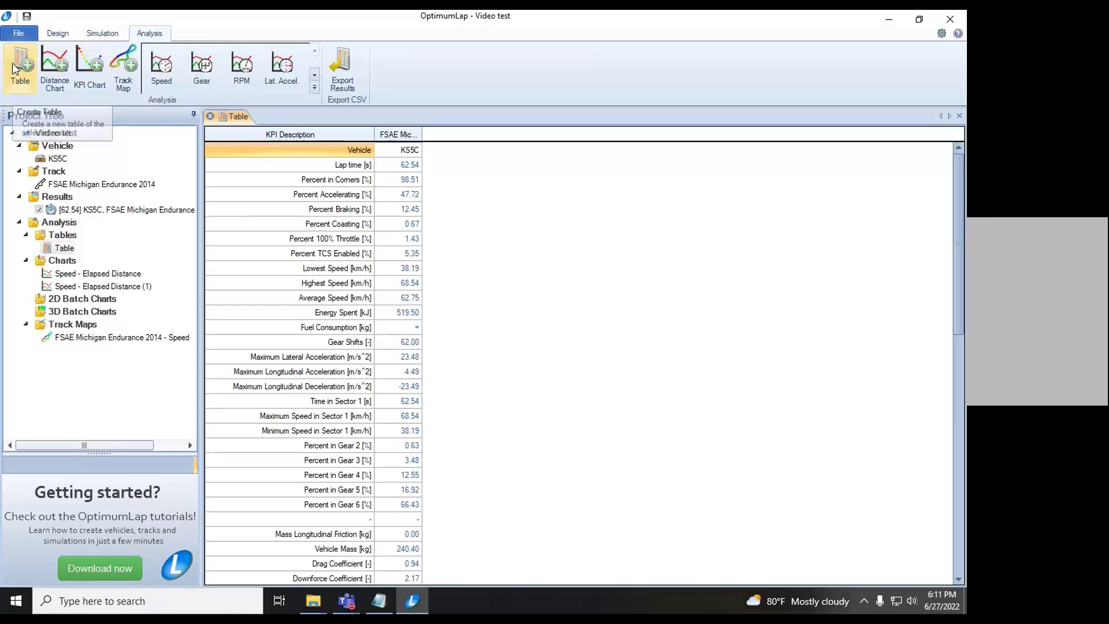
scroll(332, 287, down, 1)
scroll(332, 287, down, 10)
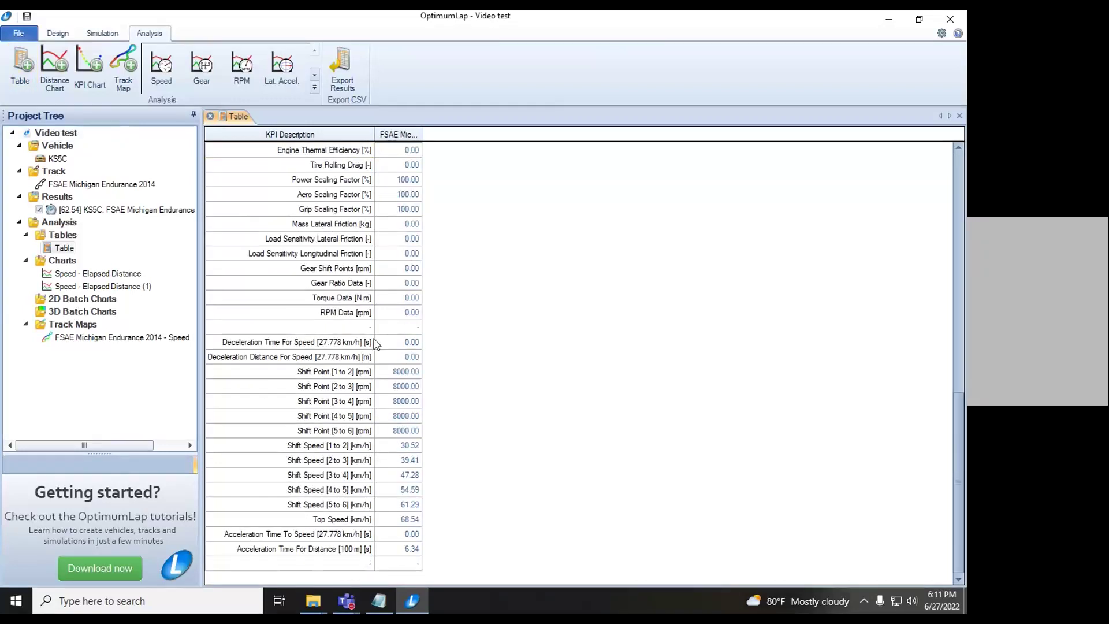
scroll(443, 412, up, 10)
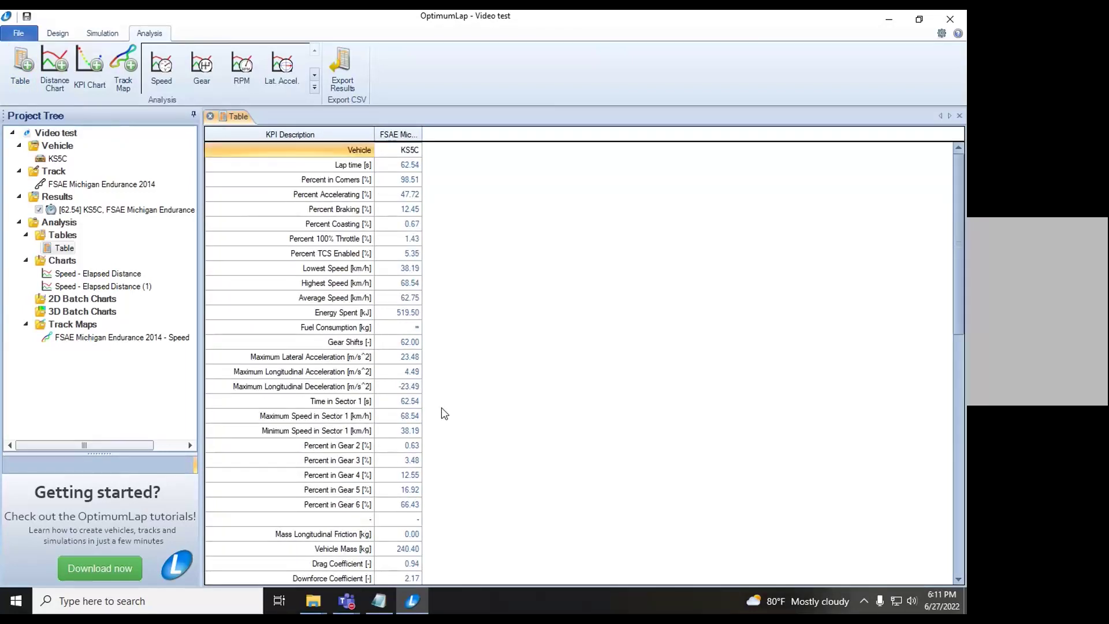
click(318, 238)
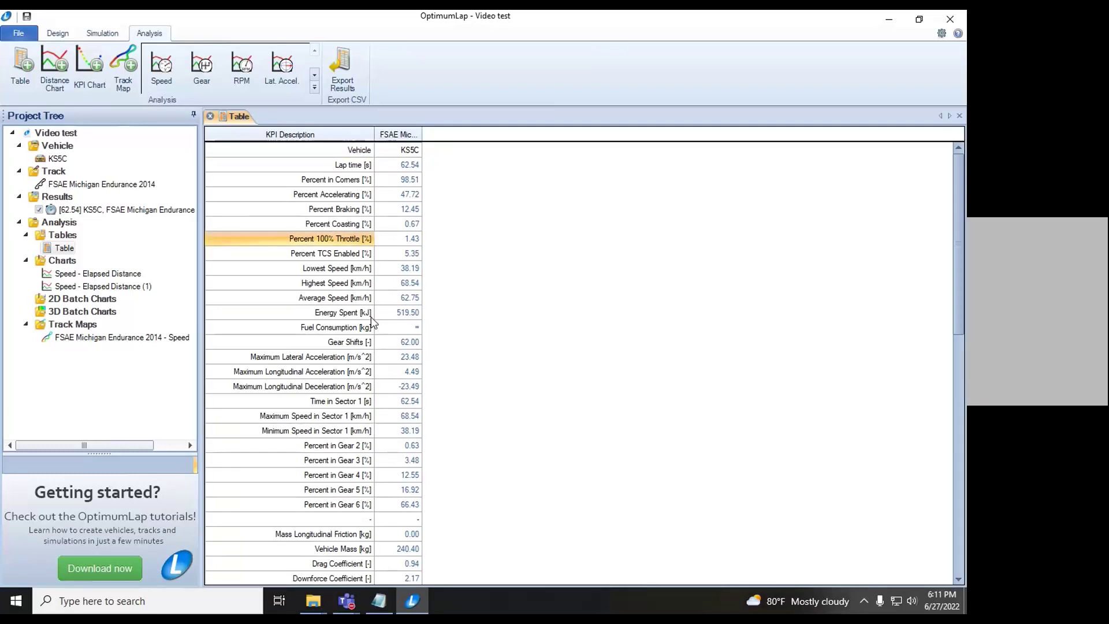
scroll(372, 321, down, 3)
scroll(373, 321, down, 2)
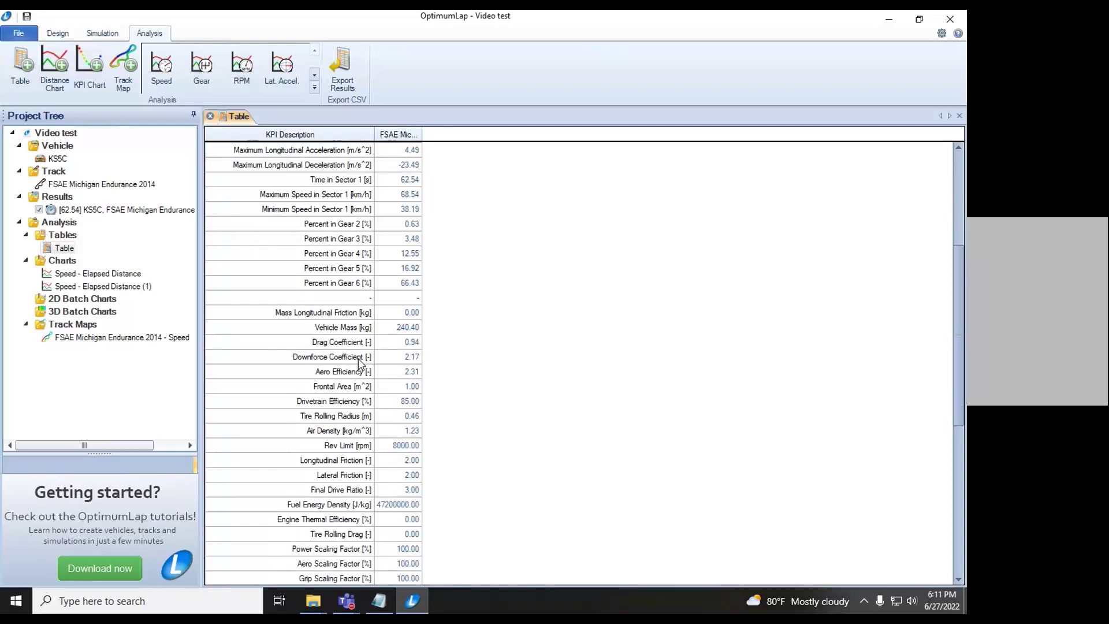
scroll(351, 436, down, 7)
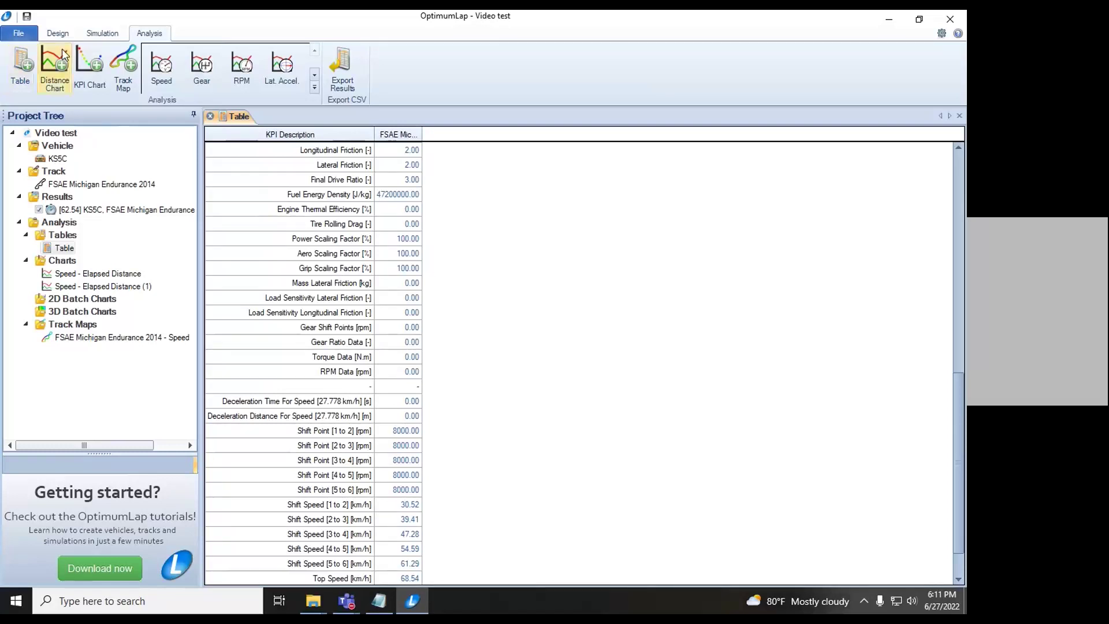
Step: Export the 62.54 KS5C lap result to a CSV file named 'test'
click(332, 53)
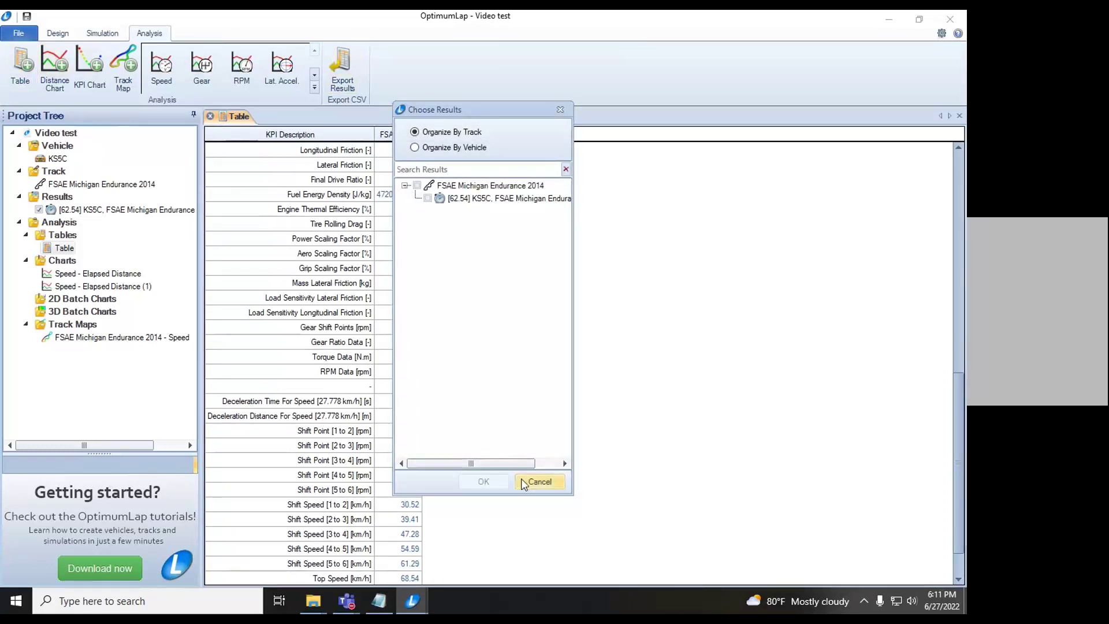
click(428, 198)
click(493, 487)
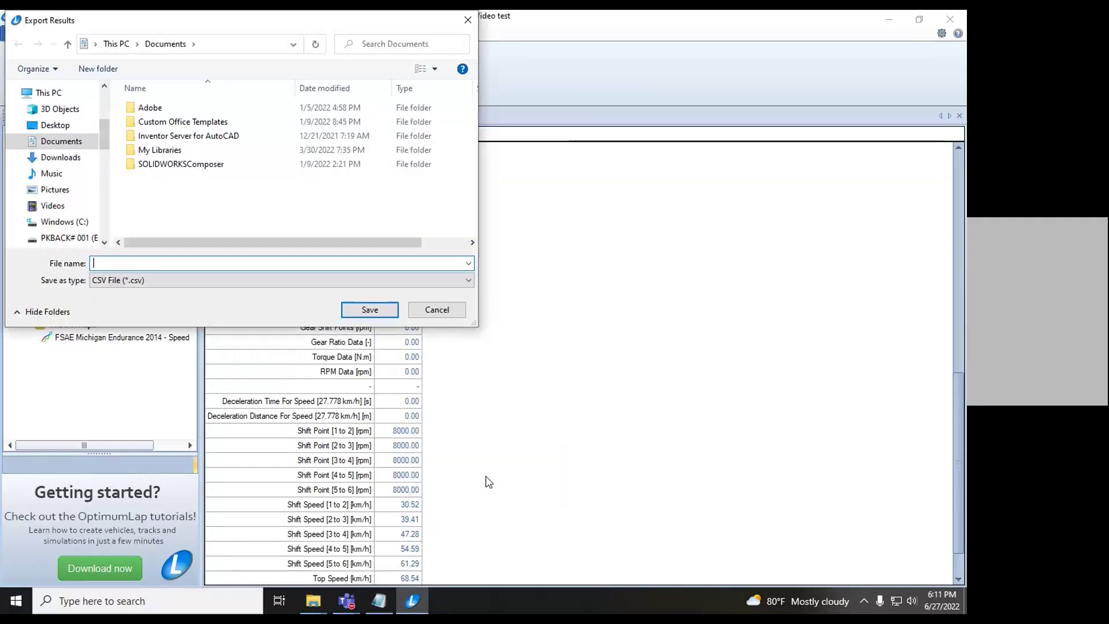
text(test1)
key(Return)
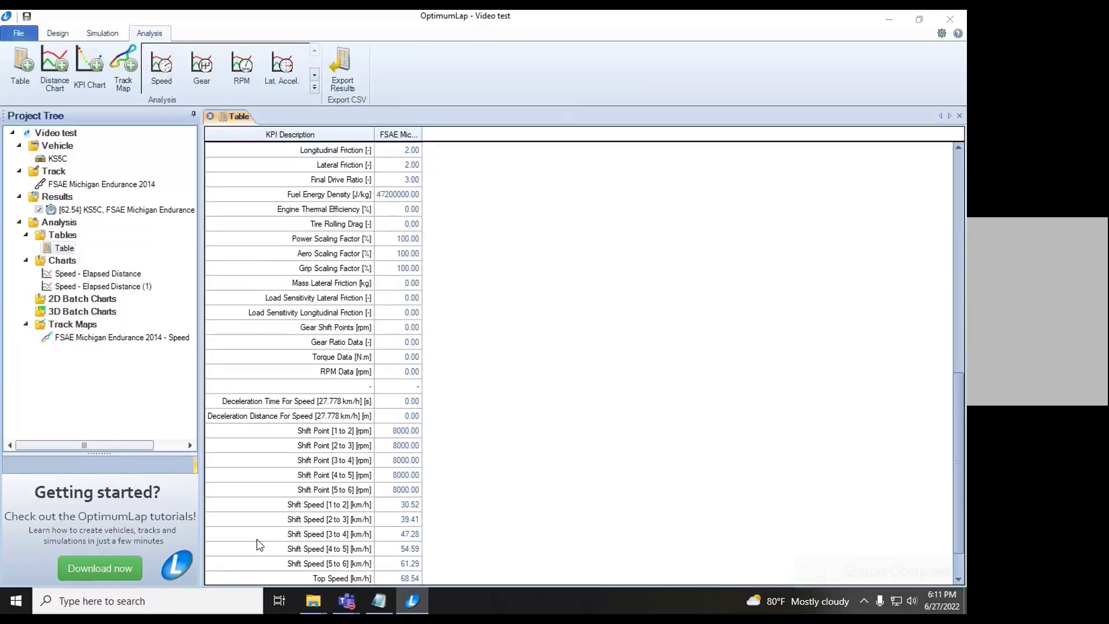
Step: Start another export of the KS5C result, then open test1.csv from Documents in Excel
mouse_move(311, 611)
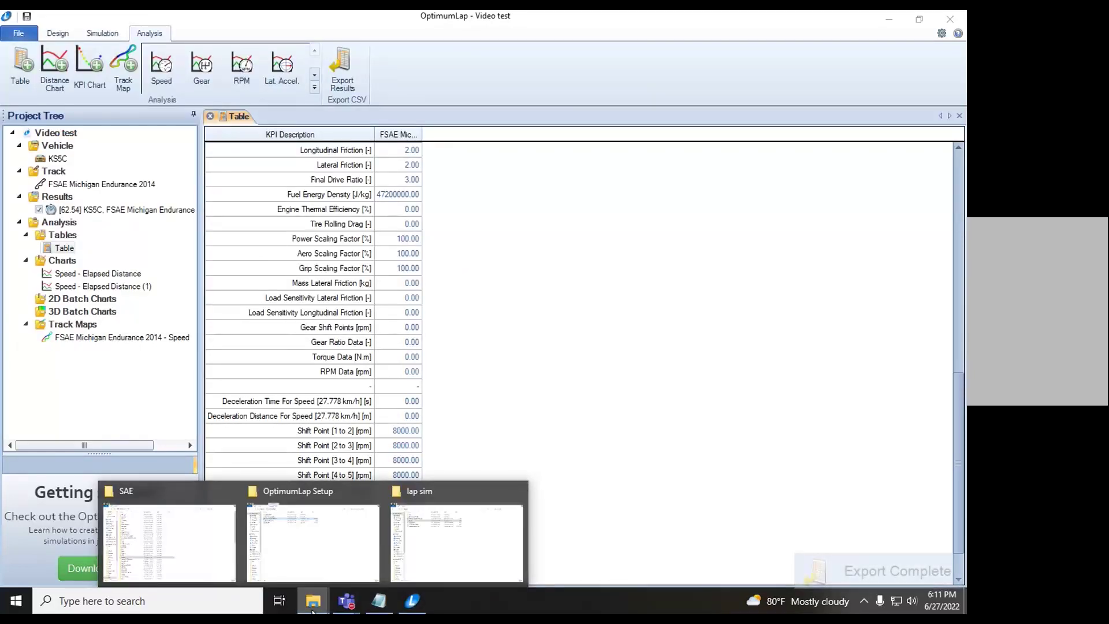
mouse_move(445, 532)
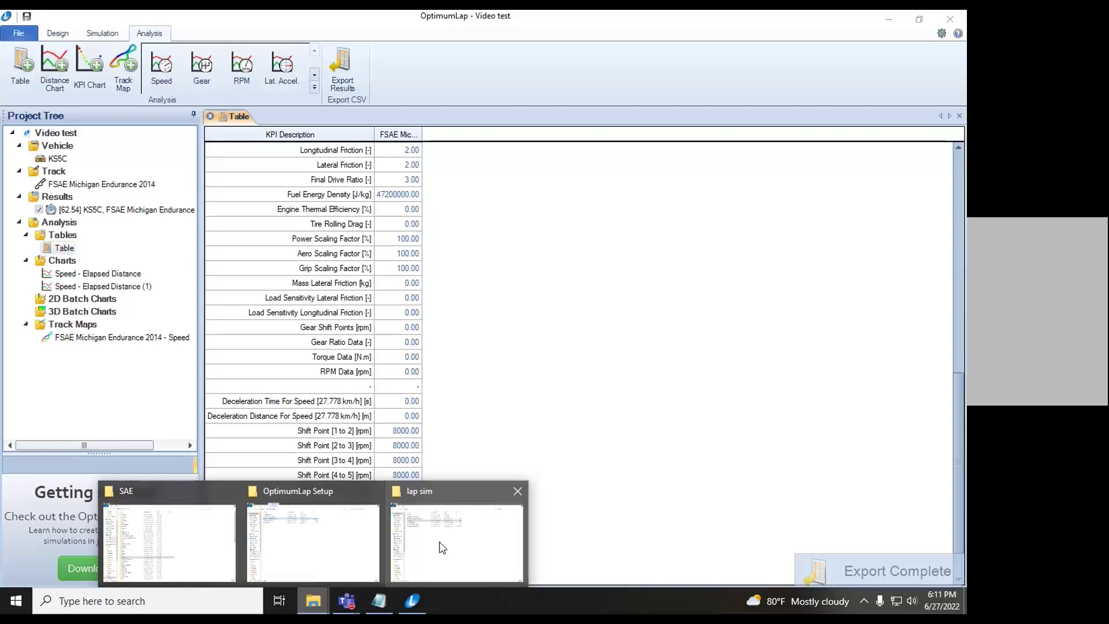
click(342, 68)
click(428, 198)
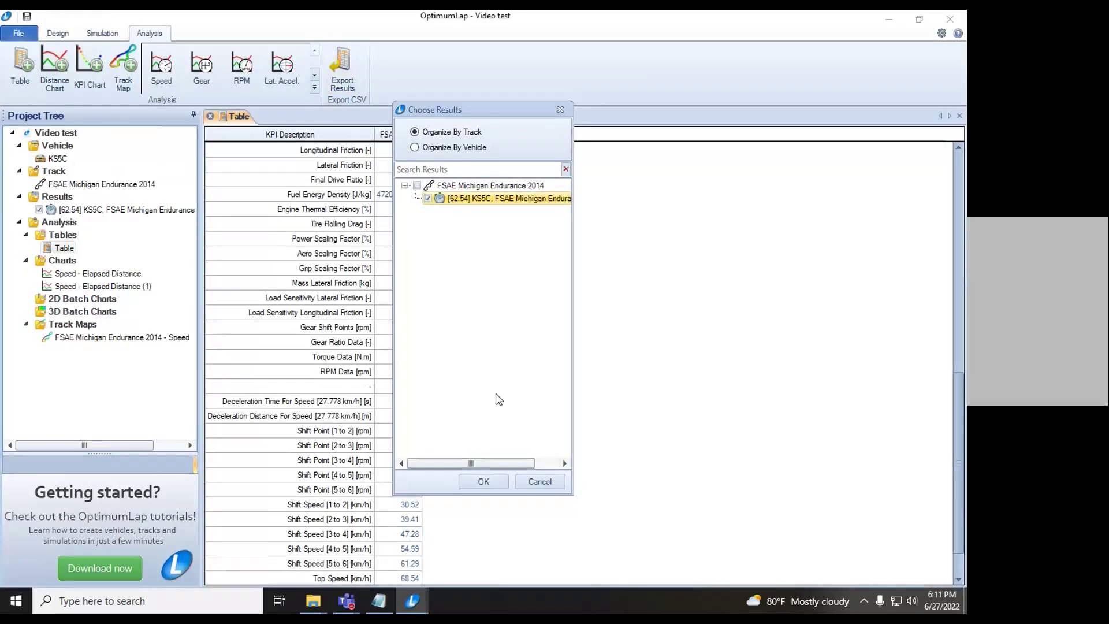
click(494, 481)
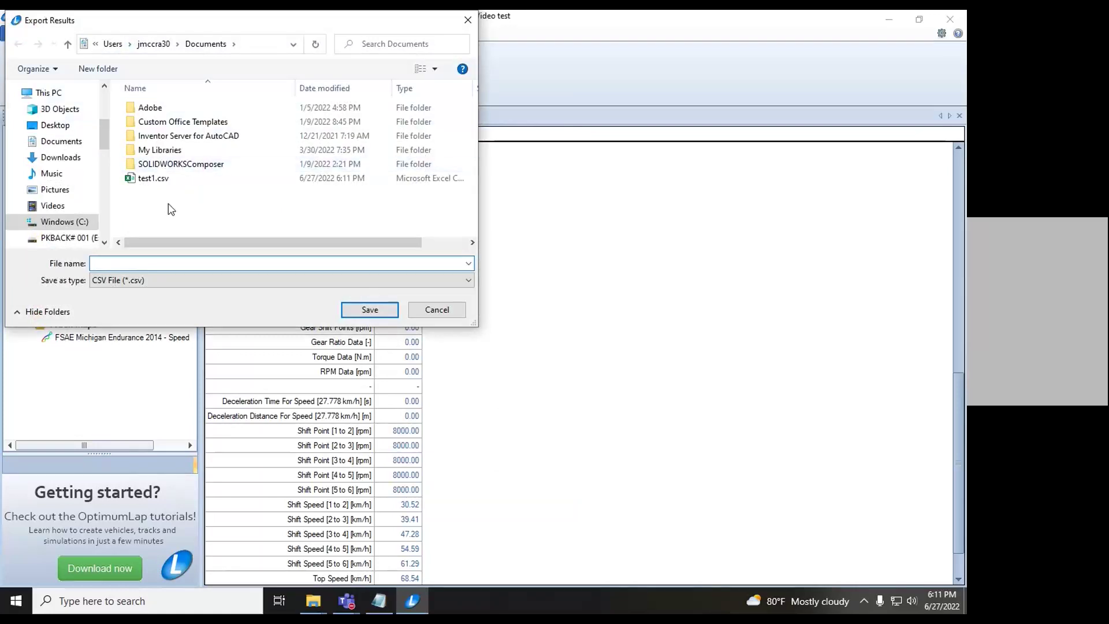
click(313, 601)
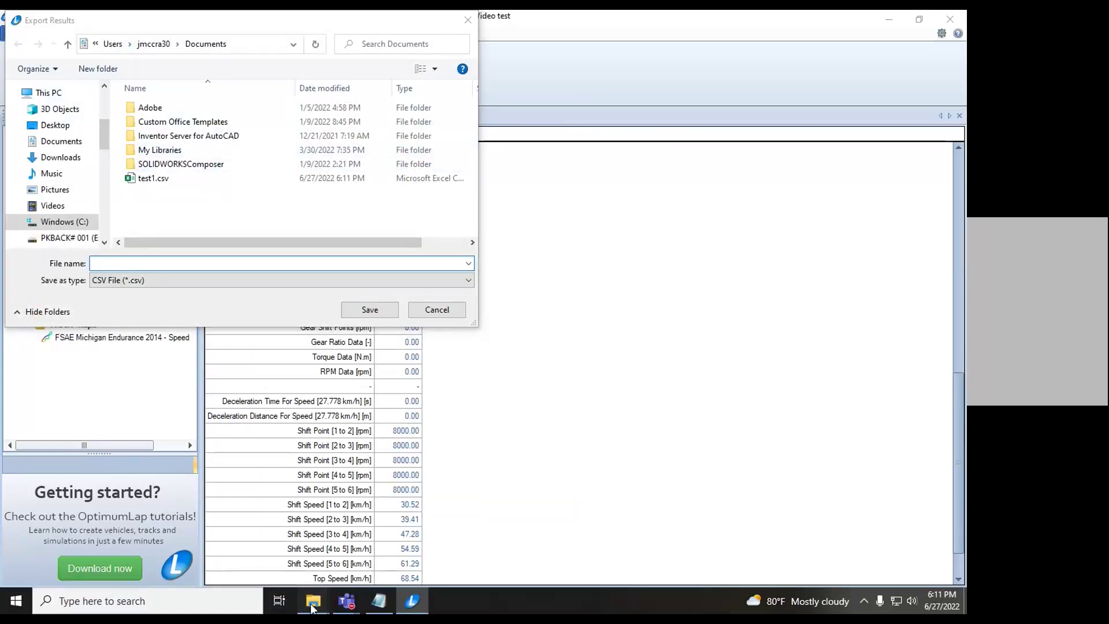
click(163, 533)
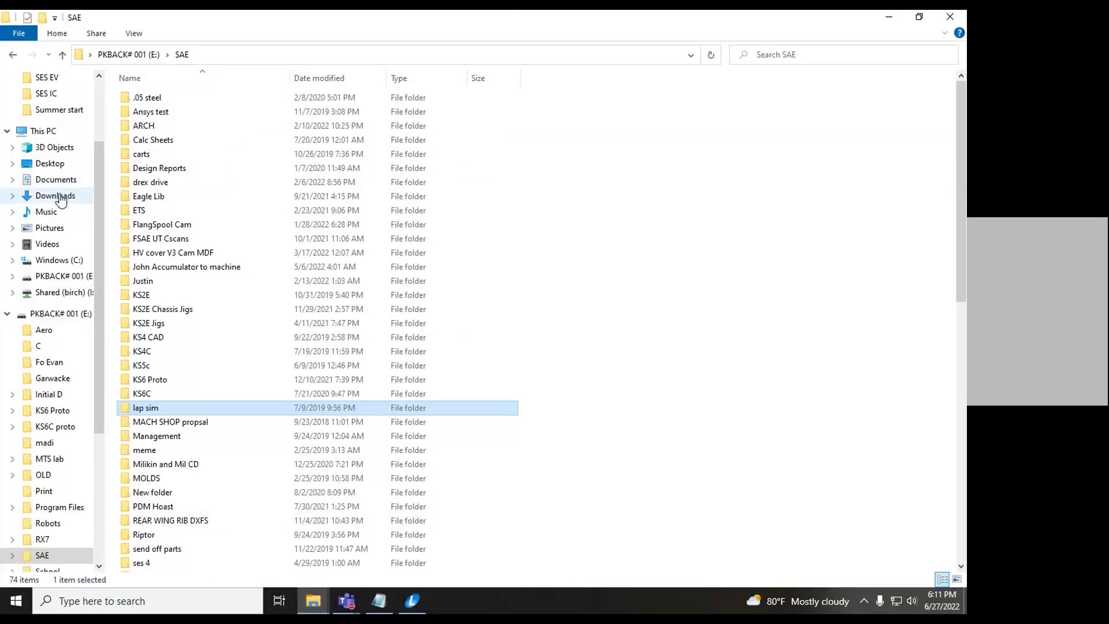
click(57, 180)
double_click(150, 182)
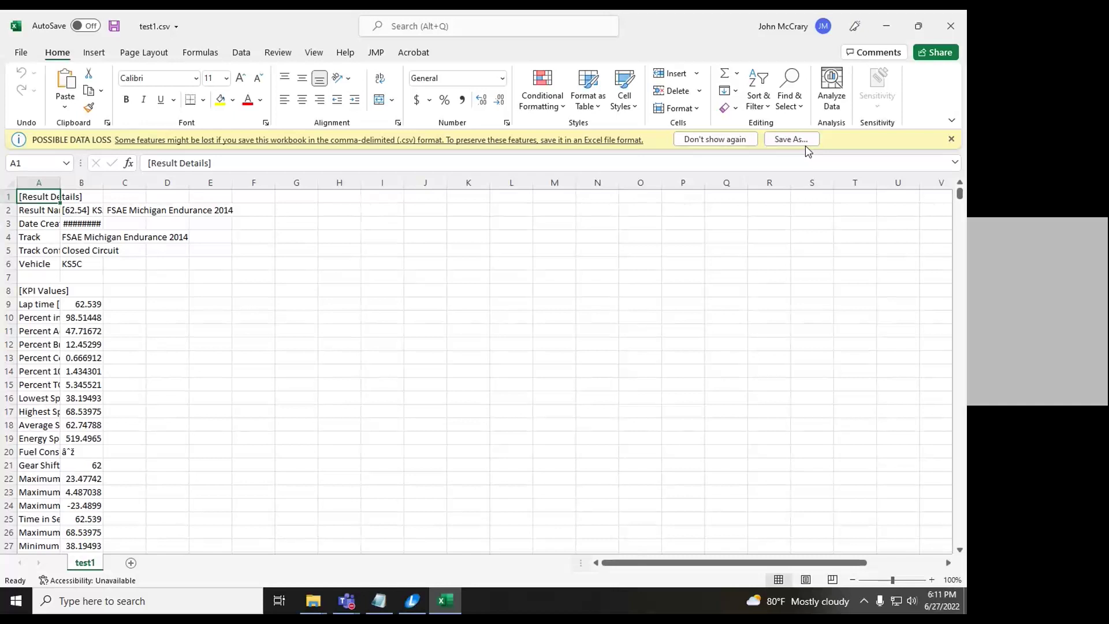
Step: Permanently dismiss Excel's CSV data-loss warning on test1.csv
click(718, 141)
scroll(317, 357, down, 19)
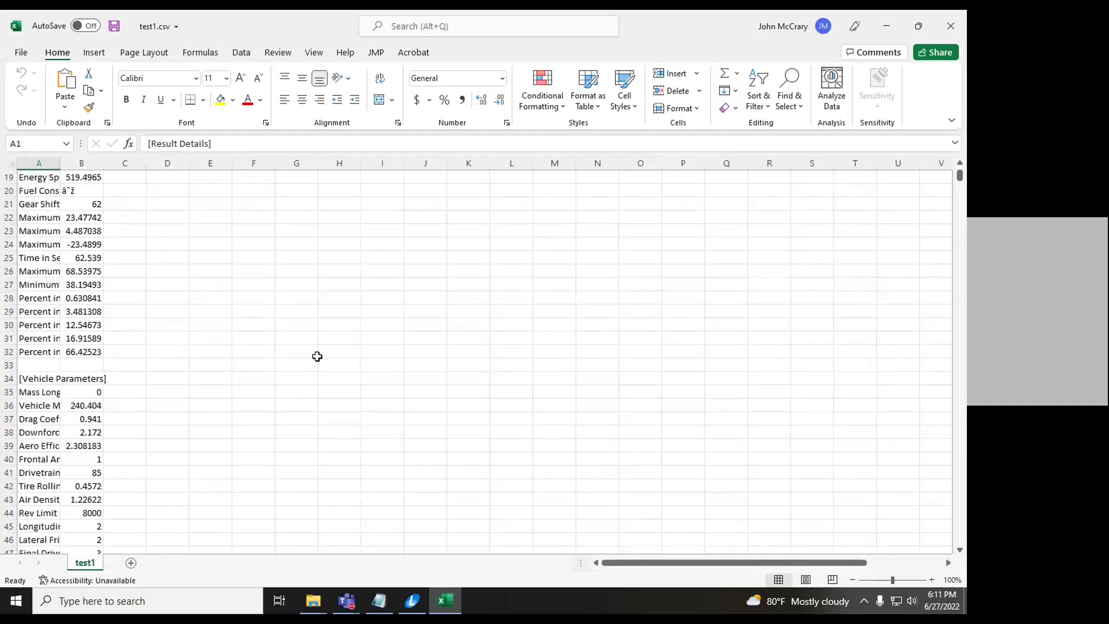
scroll(317, 356, up, 19)
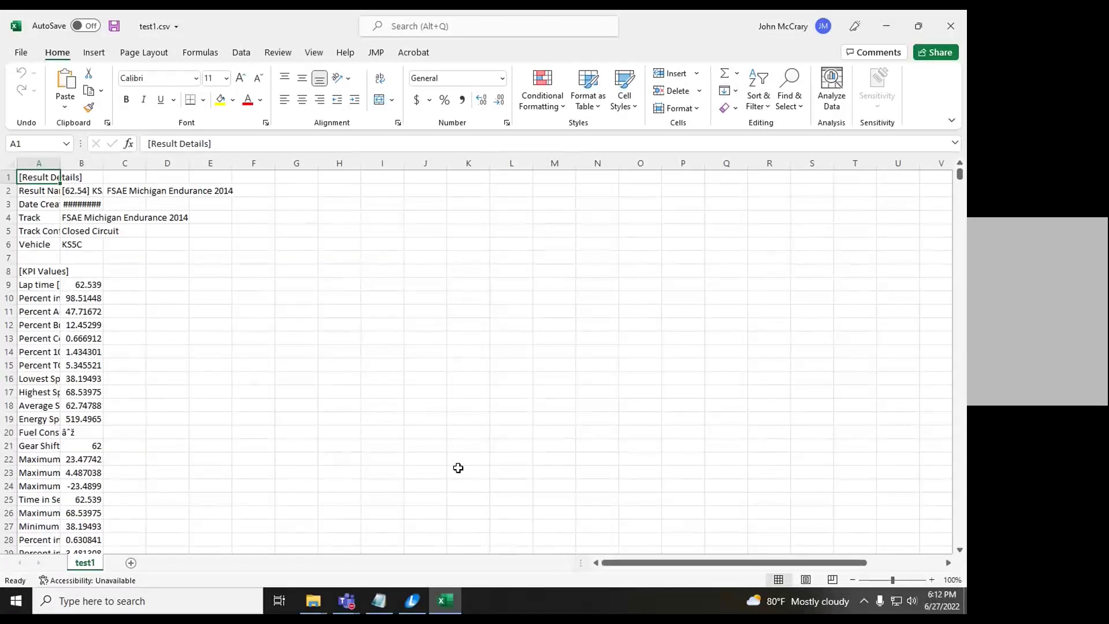
Step: In OptimumLap, cancel the pending results export and open the Speed - Elapsed Distance chart
click(409, 603)
click(440, 311)
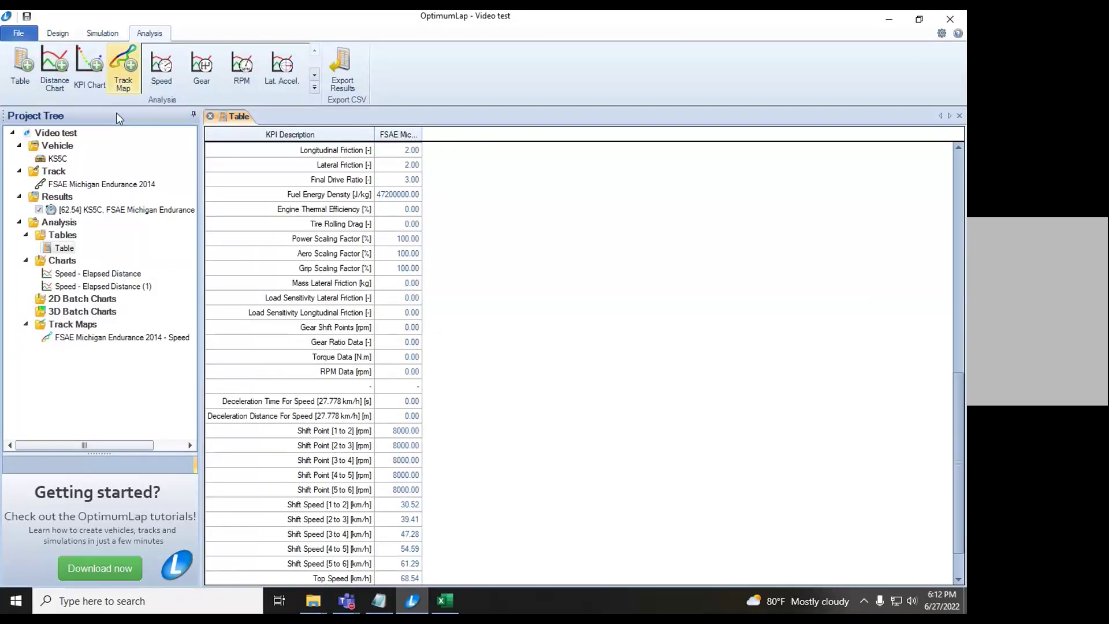
double_click(119, 275)
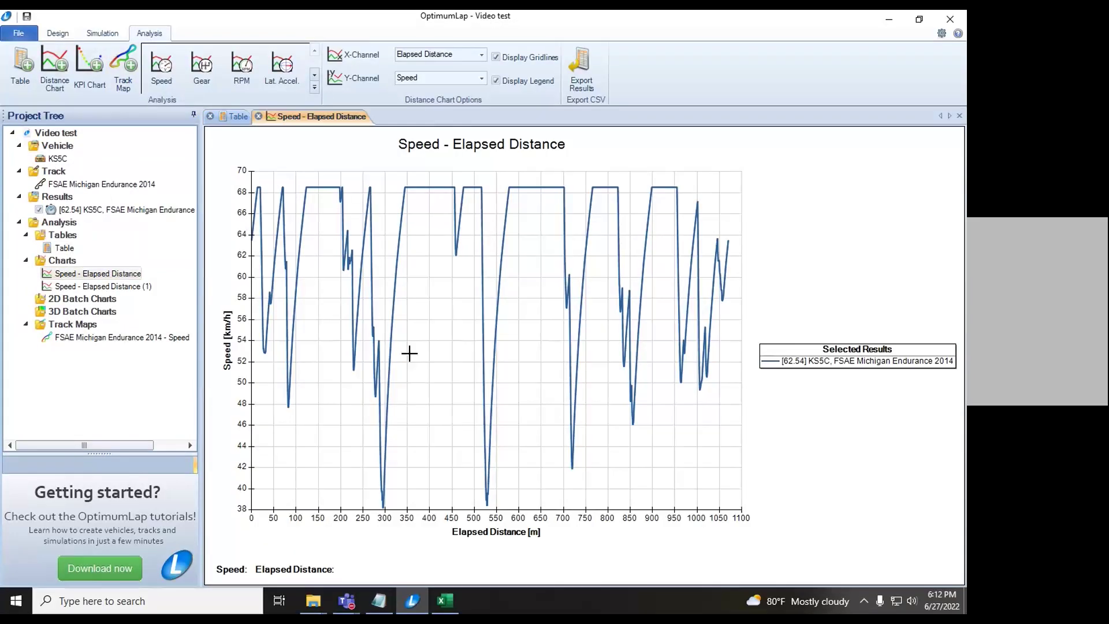
Step: Back in test1.csv, review the exported KPI values in A9:B32
click(445, 601)
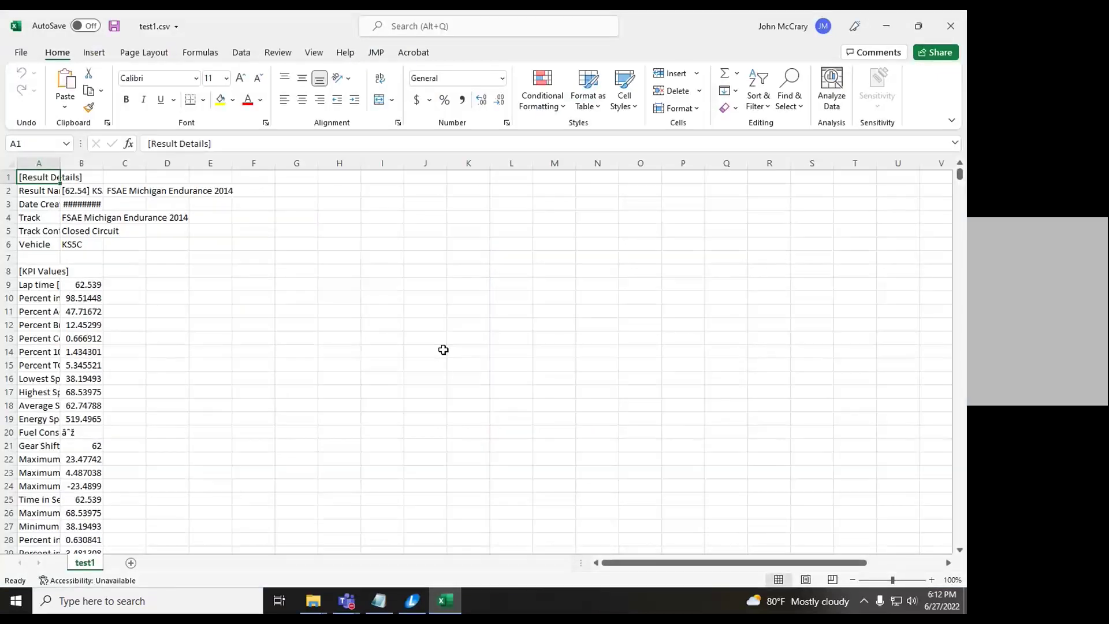
scroll(260, 300, down, 2)
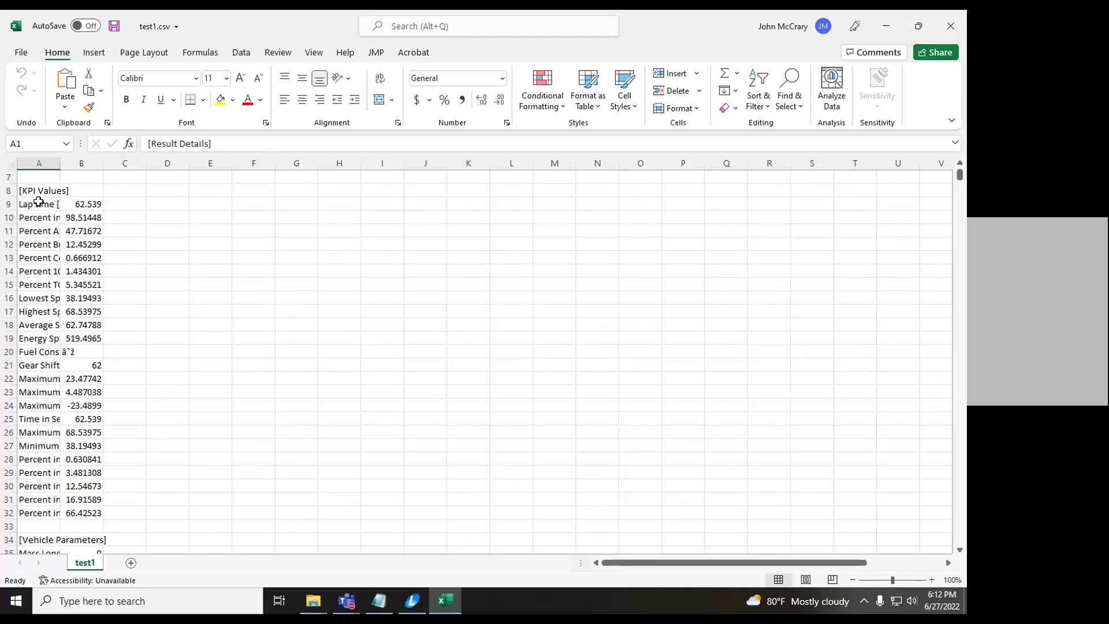
drag(38, 202, 116, 514)
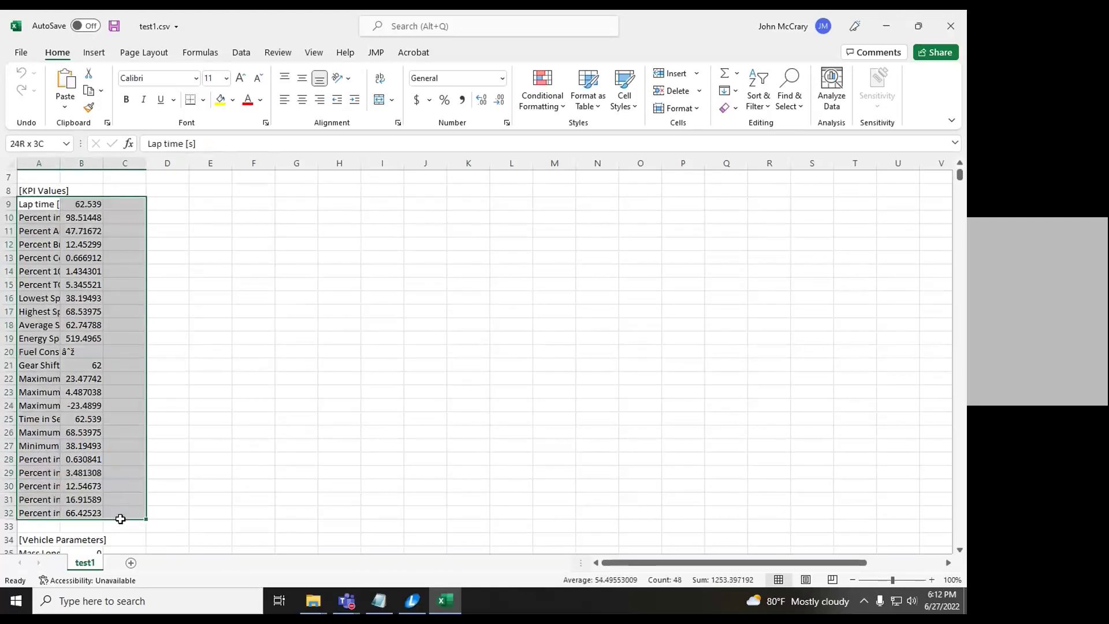
click(208, 384)
scroll(115, 383, down, 7)
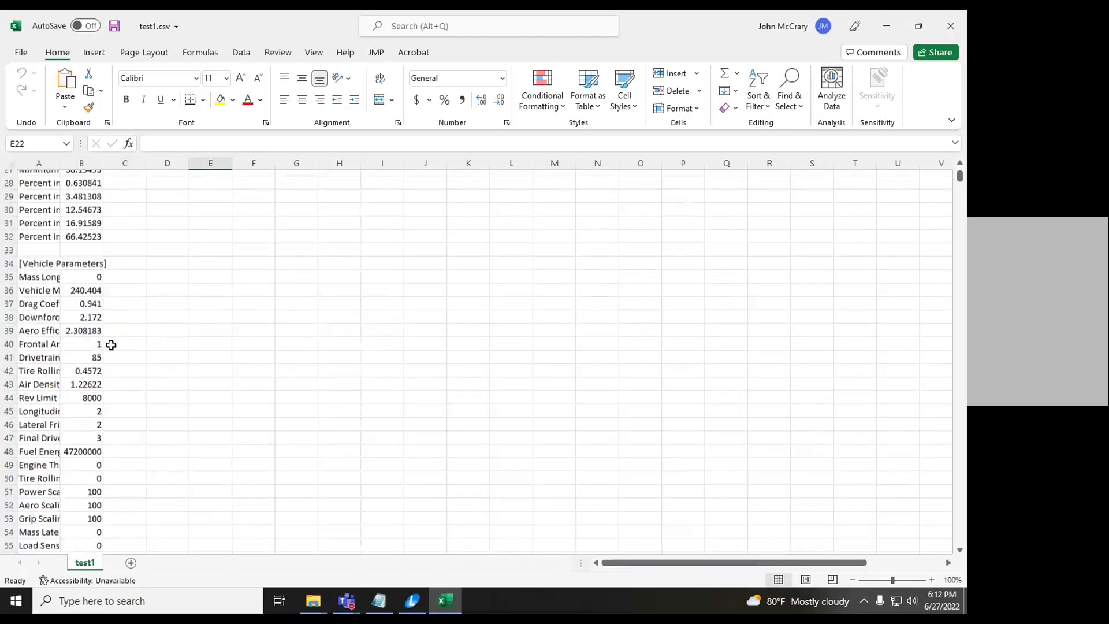
Step: Browse the [Vehicle Parameters] section from A34 down to the simulation results columns
click(39, 256)
scroll(176, 299, down, 7)
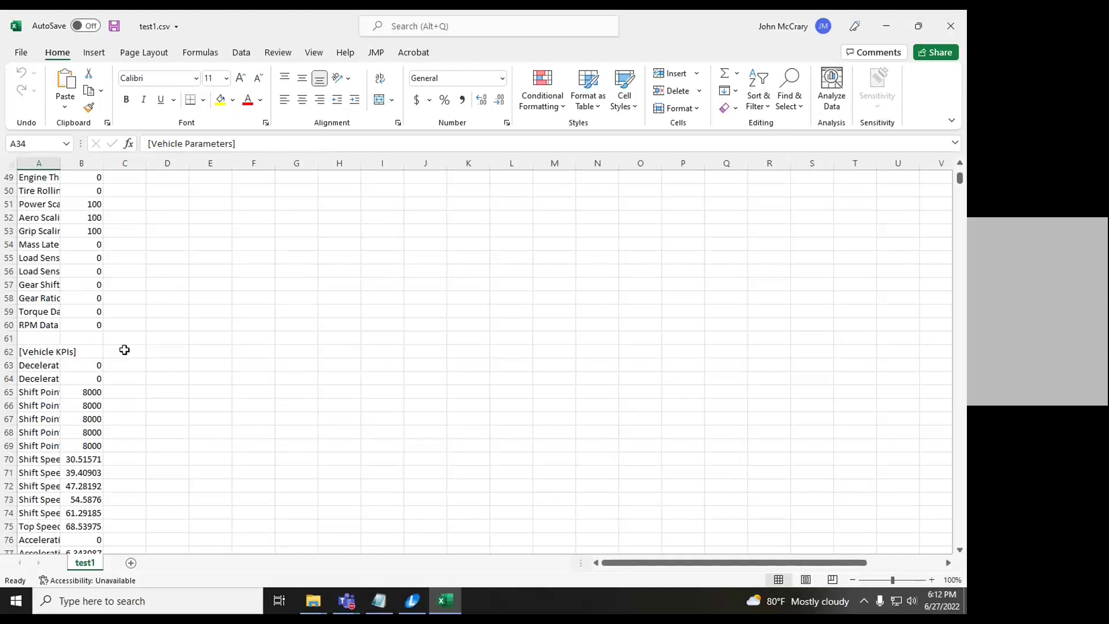
scroll(124, 349, down, 4)
scroll(94, 375, up, 8)
scroll(94, 375, up, 3)
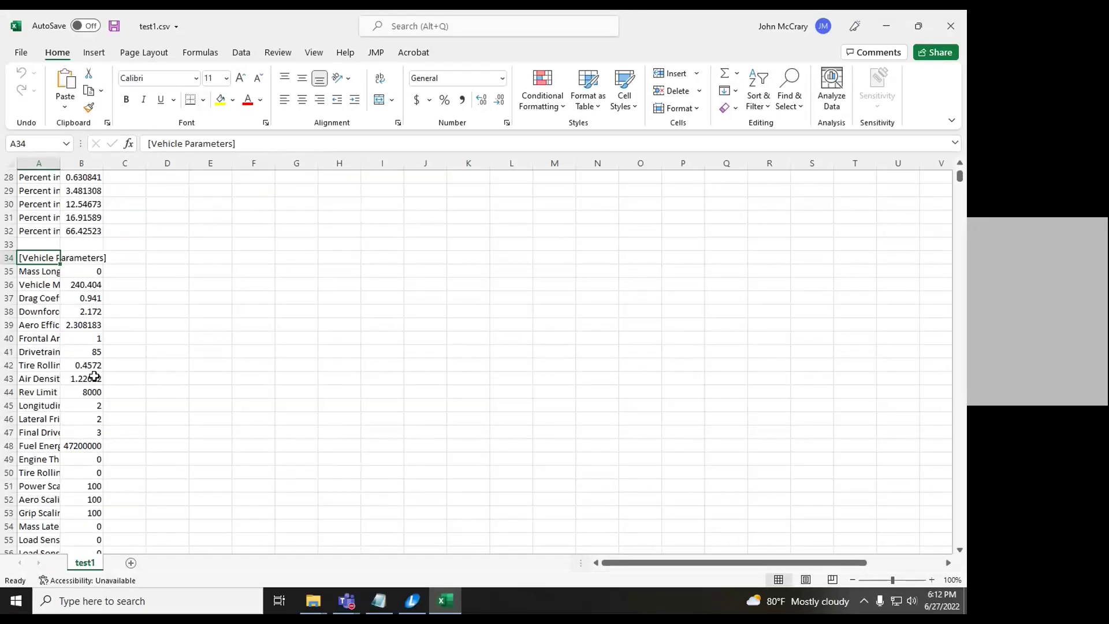
scroll(146, 409, down, 12)
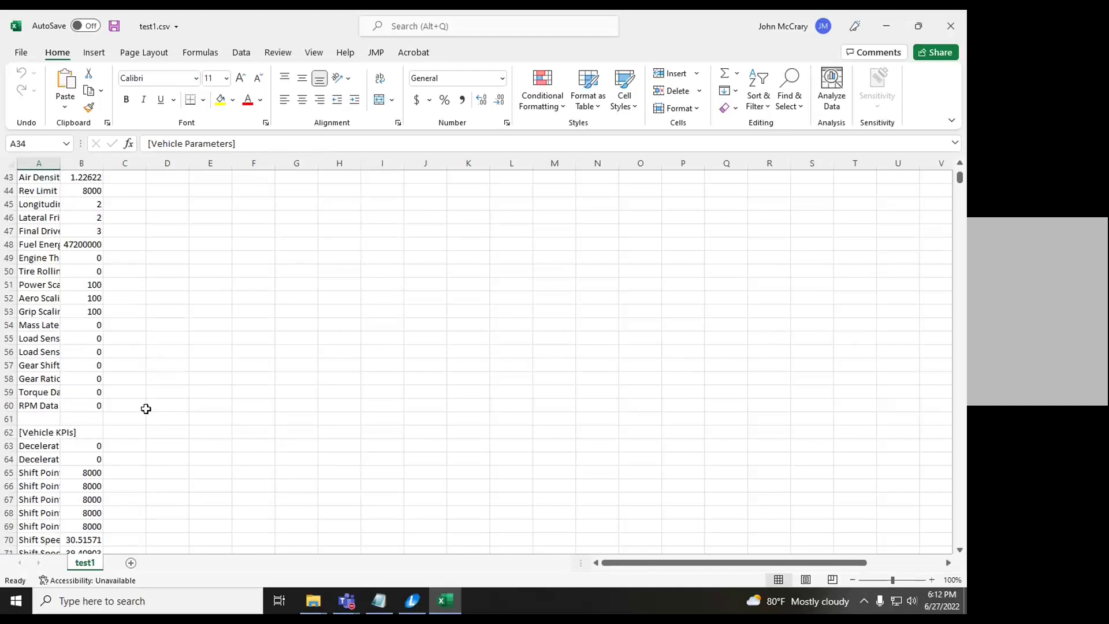
scroll(146, 408, down, 3)
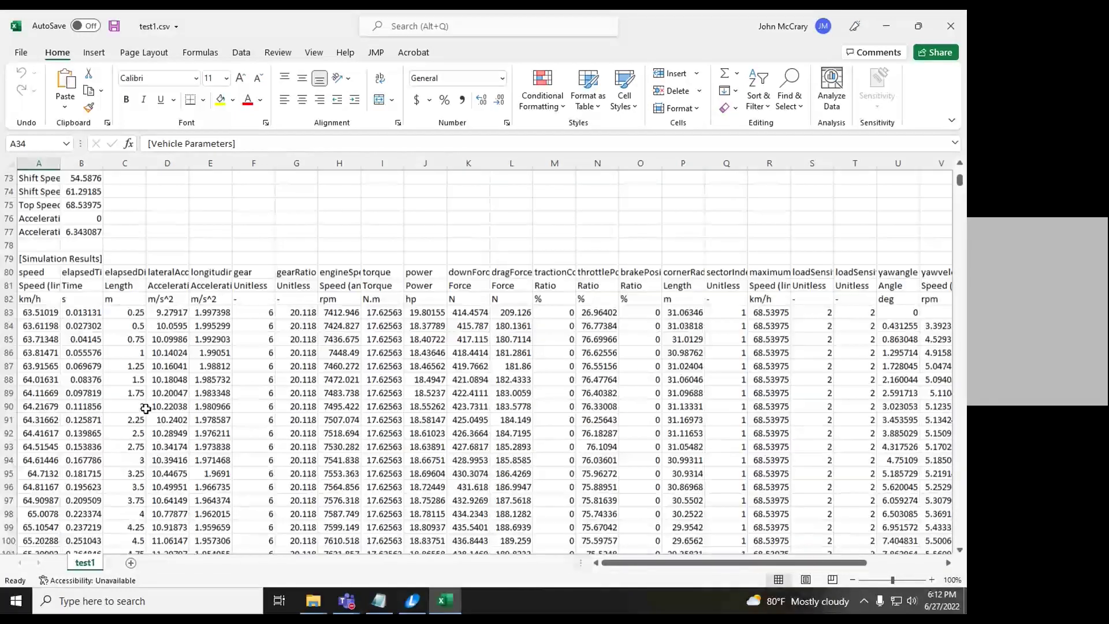
click(48, 275)
click(79, 273)
click(39, 273)
drag(35, 284, 214, 285)
click(268, 270)
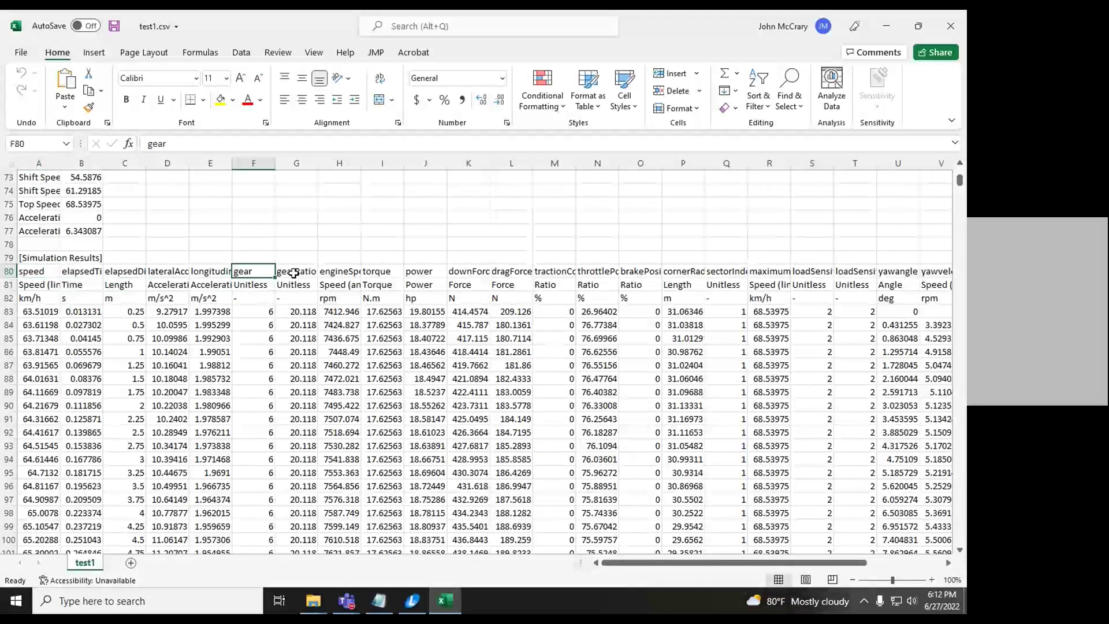
click(703, 275)
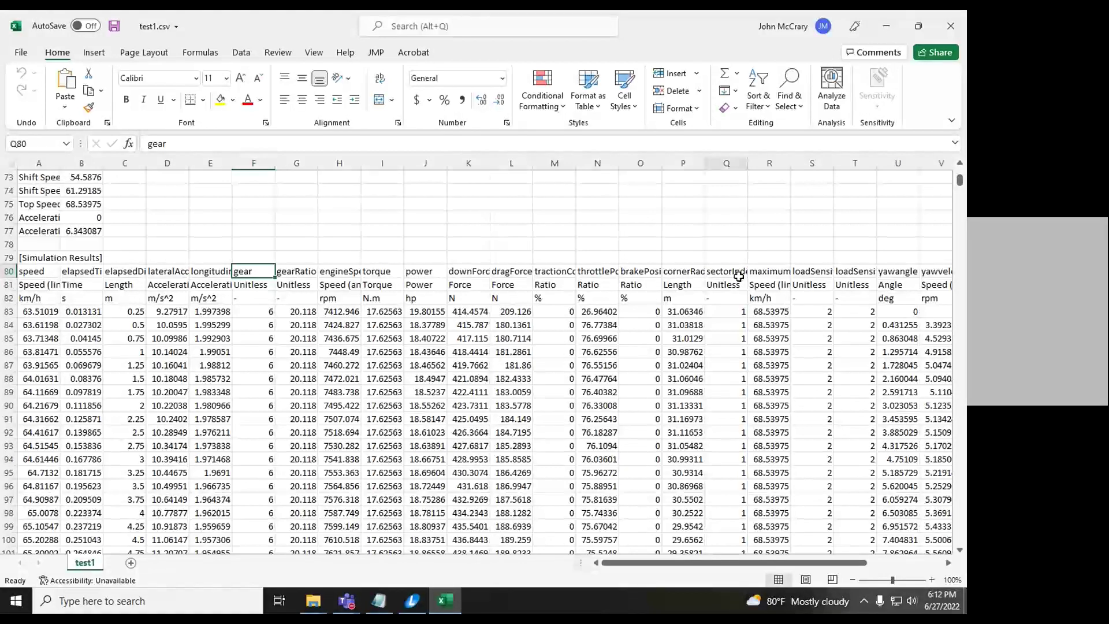
click(751, 270)
drag(635, 564, 577, 554)
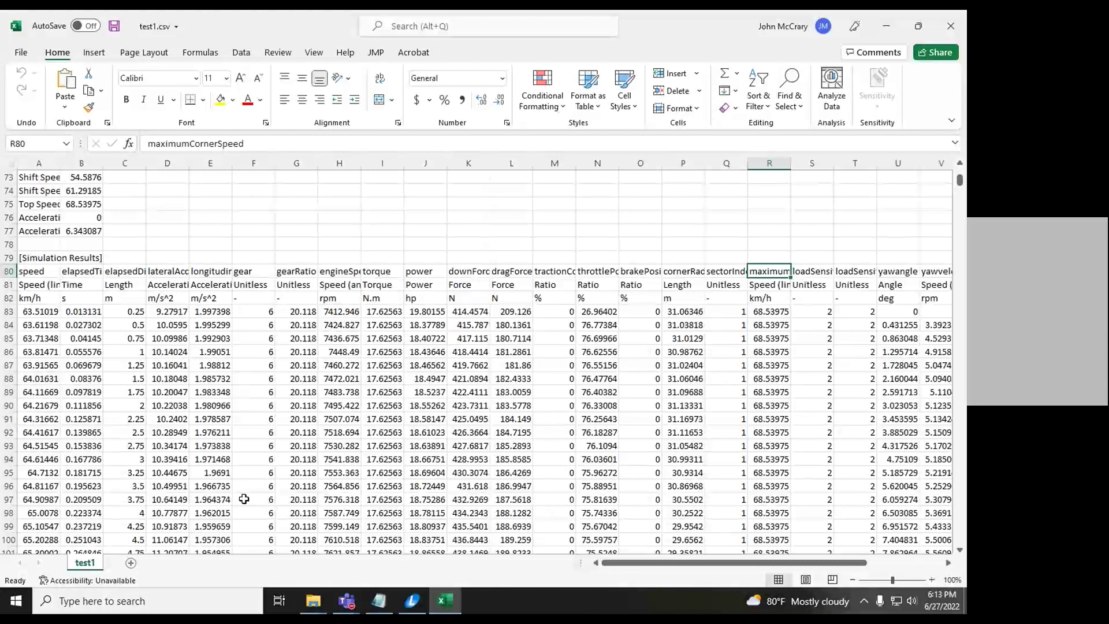
scroll(240, 500, up, 20)
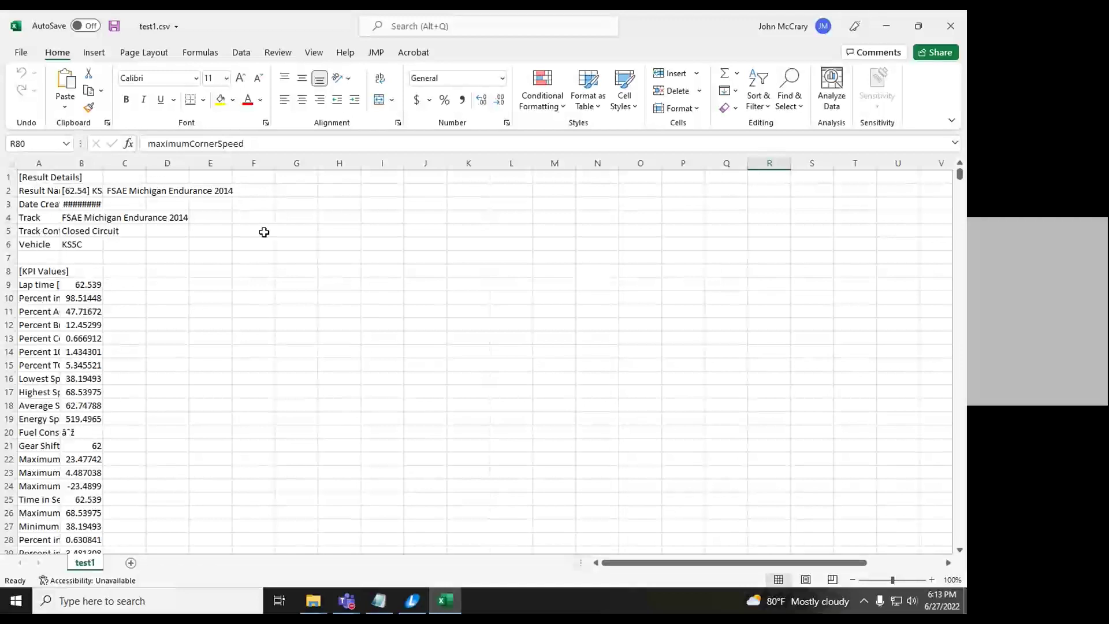
Step: Minimize Excel and browse OptimumLap's Design, Simulation and Analysis tabs and chart template gallery
click(887, 26)
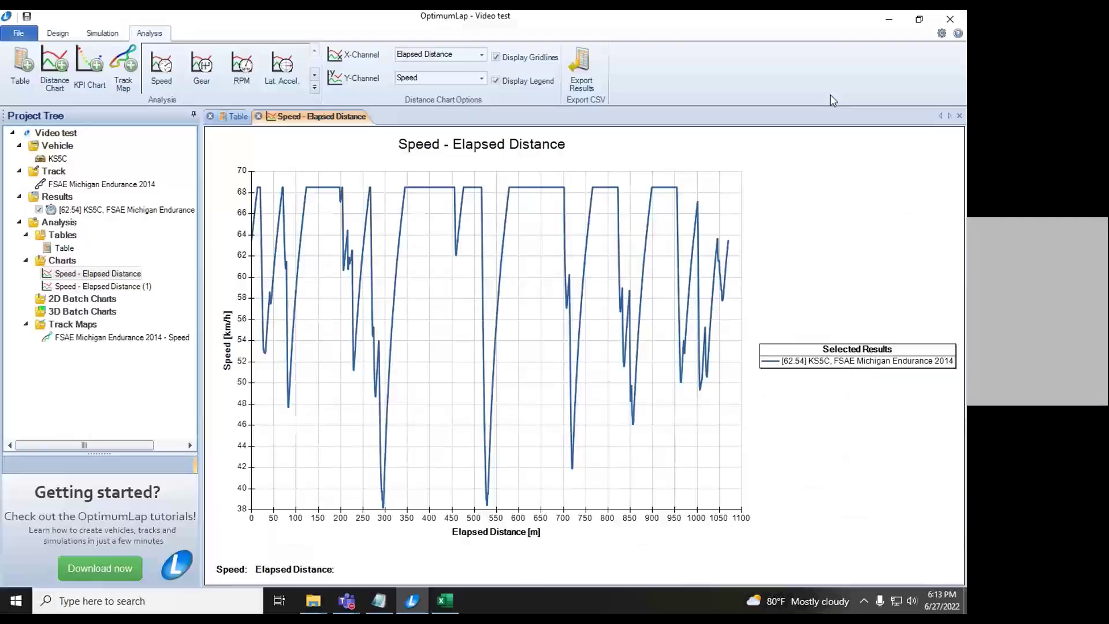
click(56, 34)
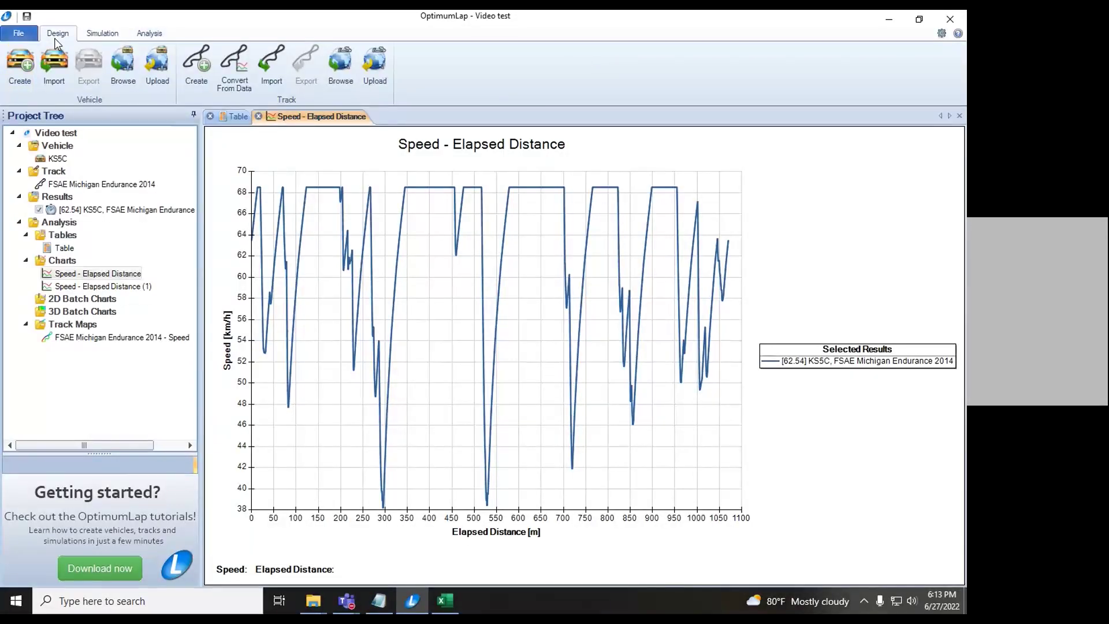
click(103, 33)
click(145, 33)
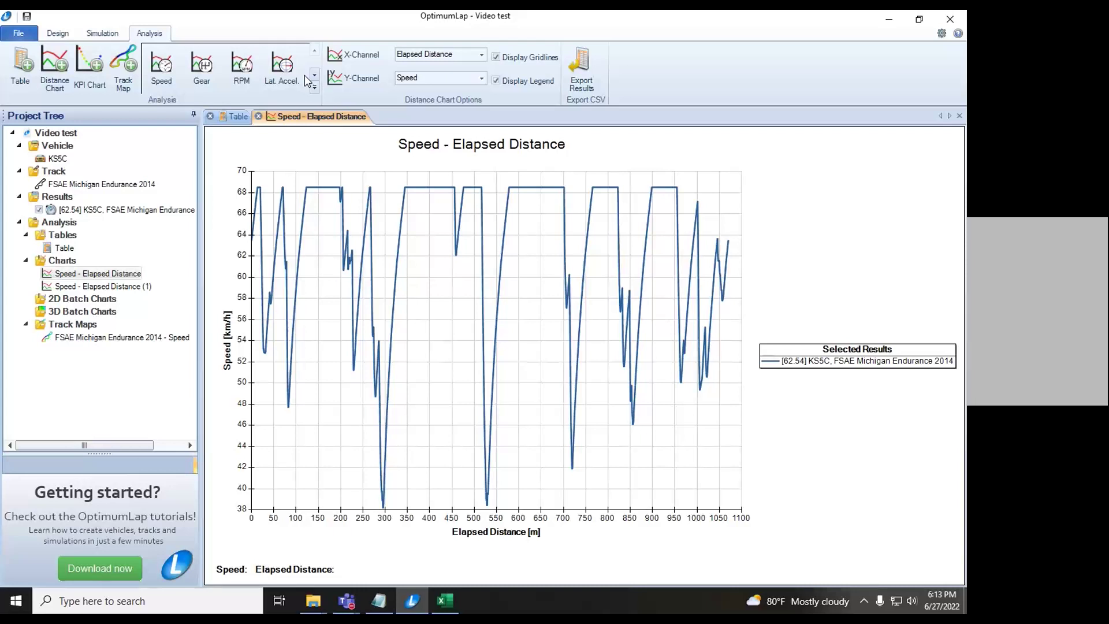
click(312, 88)
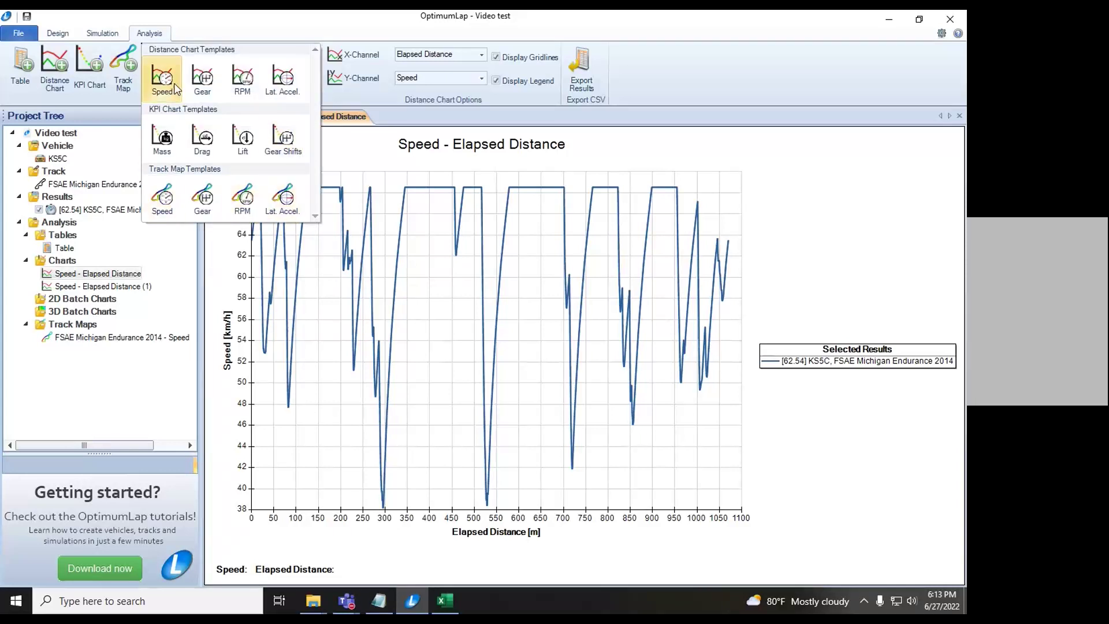
click(411, 126)
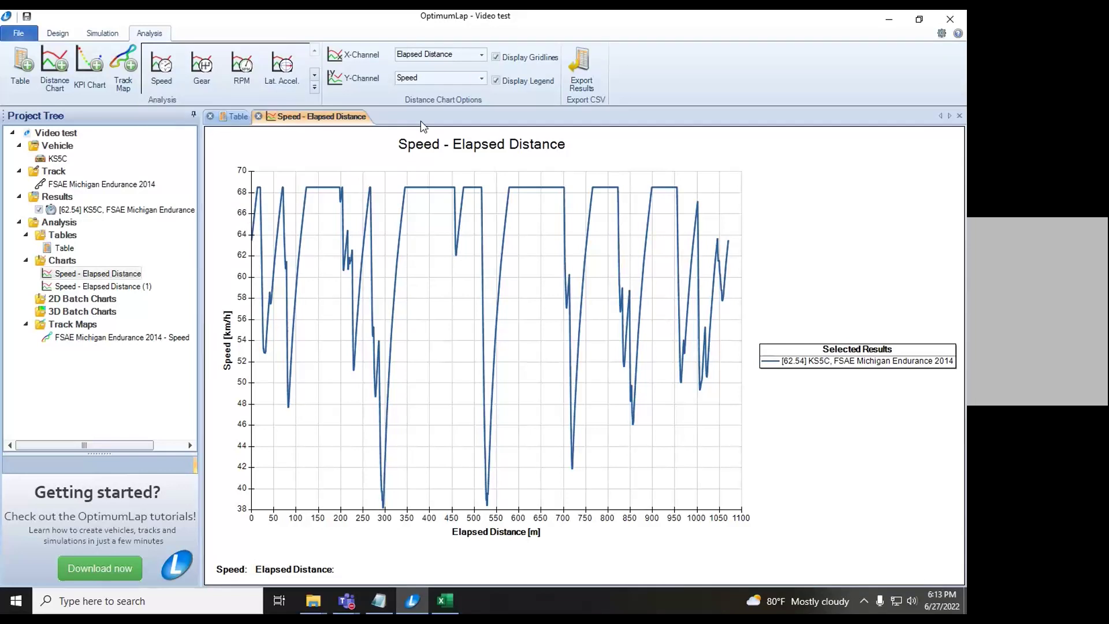